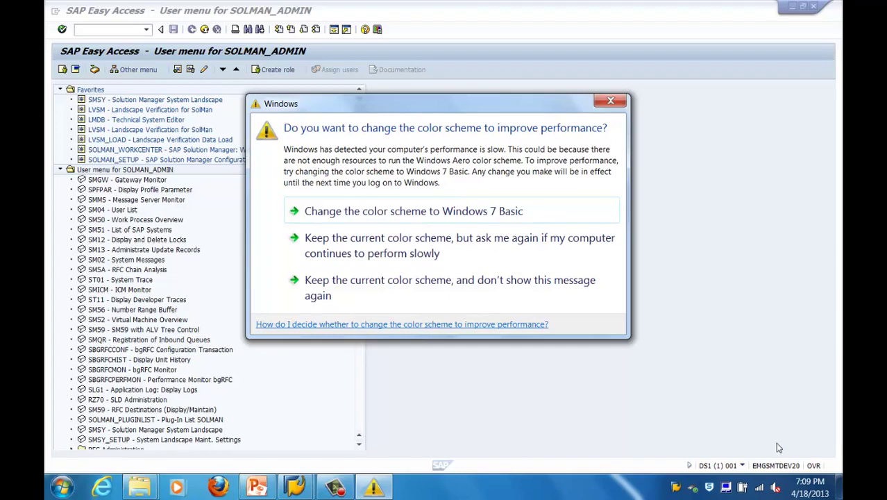
Step: Keep the current Windows color scheme with no further reminders and open the SOLMAN_WORKCENTER favorite
left_click(573, 290)
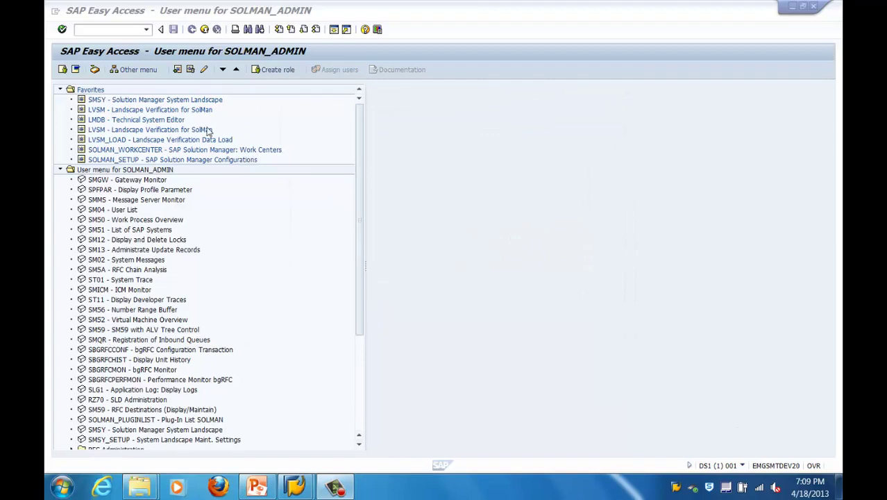
left_click(178, 152)
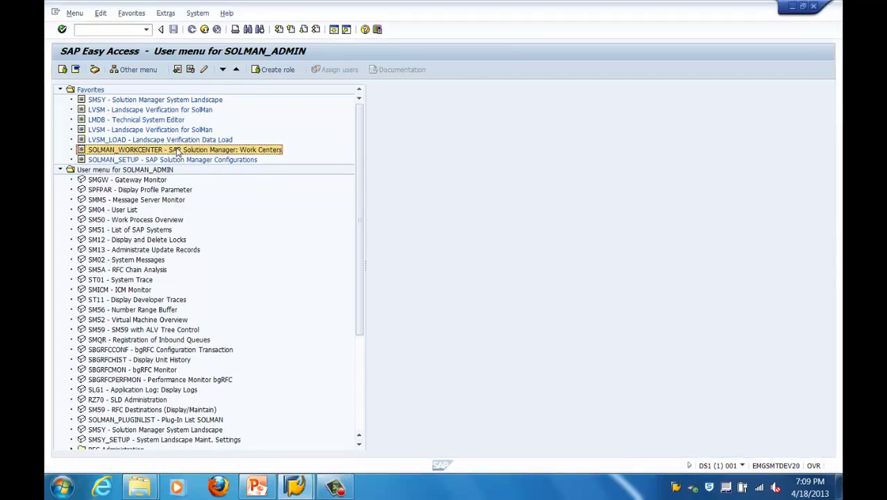
double_click(177, 150)
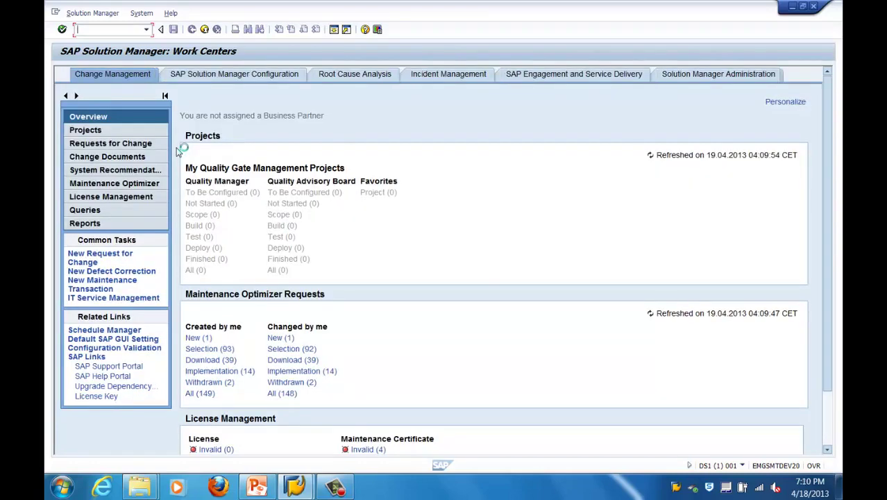
Step: View the overviews of the Root Cause Analysis and Incident Management work centers
left_click(345, 76)
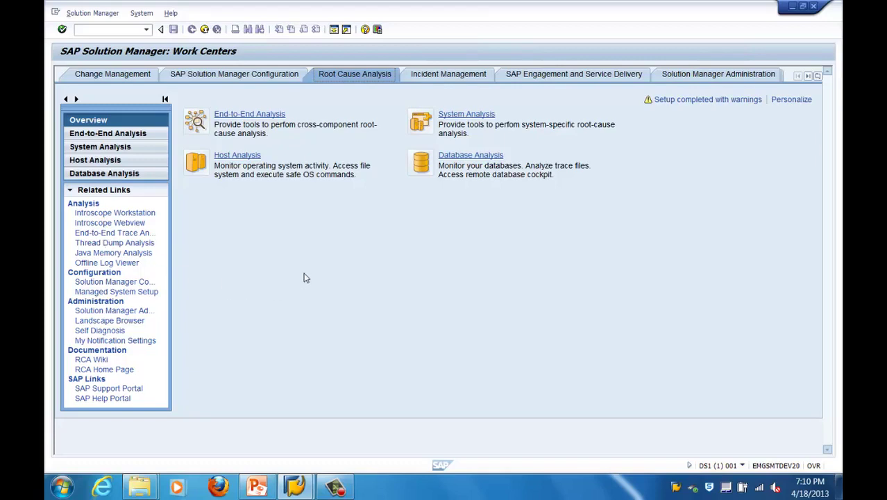
left_click(425, 78)
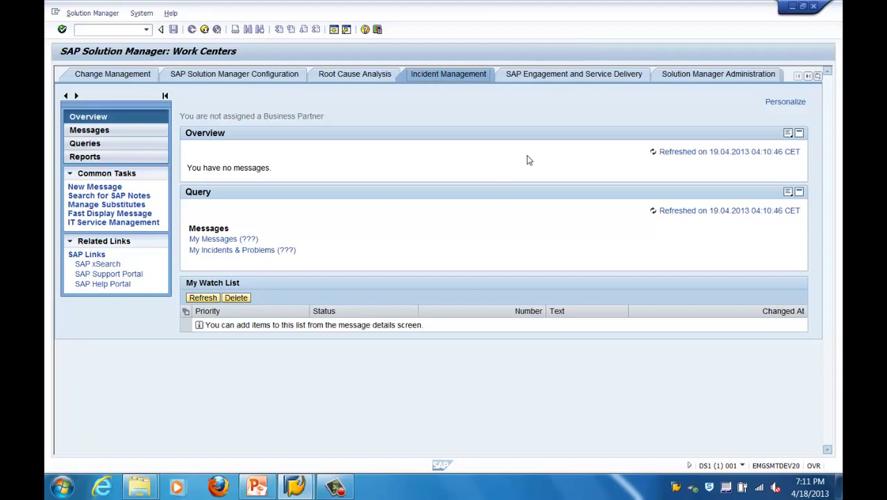
Step: Display the Maintenance Optimizer transactions in the Change Management work center and start a new one
left_click(82, 78)
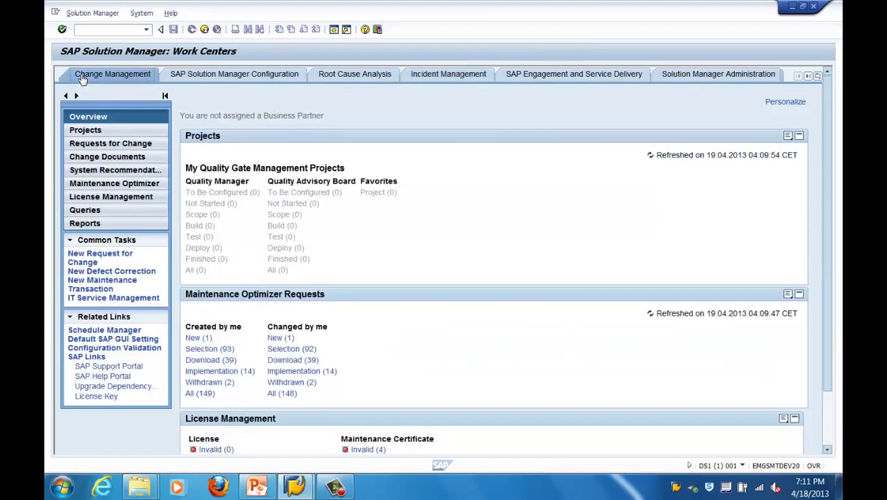
left_click(108, 186)
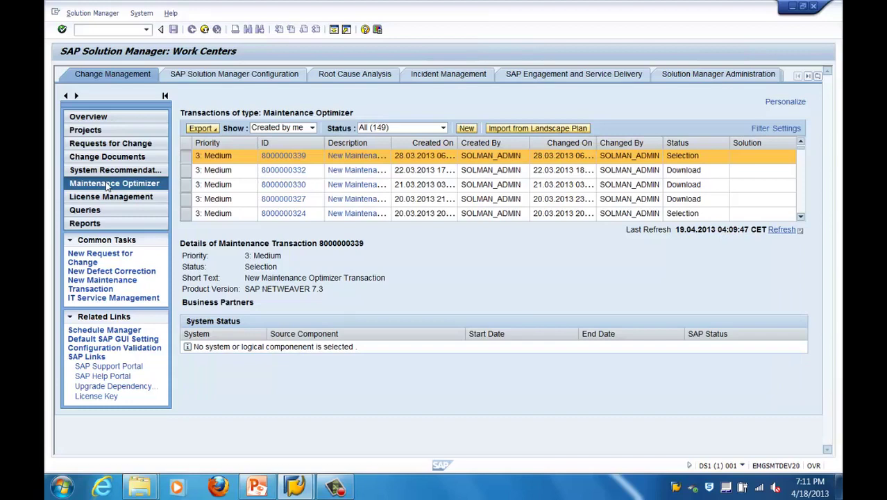
left_click(466, 129)
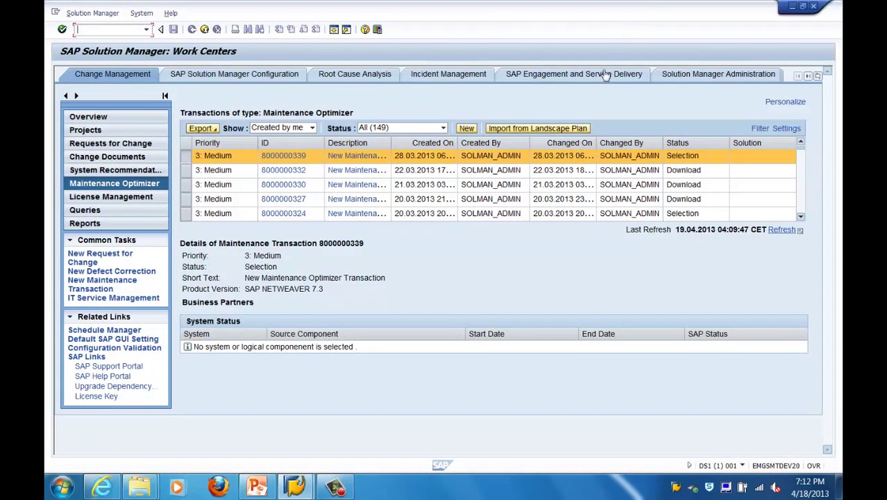
Step: Examine the solutions list in Solution Manager Administration and the Operations Setup options of solution DE2
left_click(681, 76)
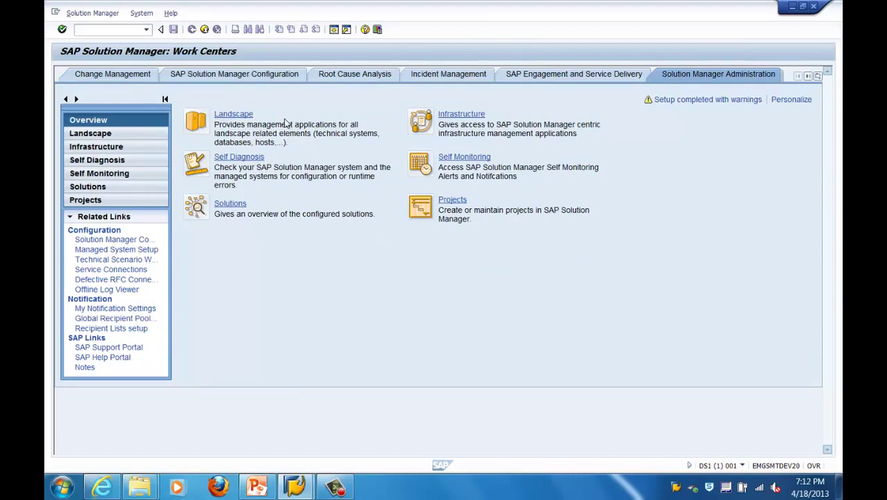
left_click(234, 206)
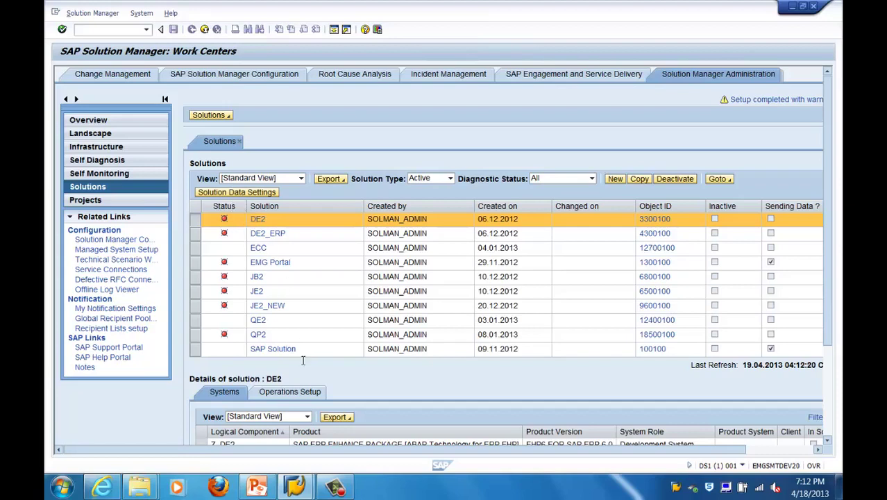
left_click(301, 393)
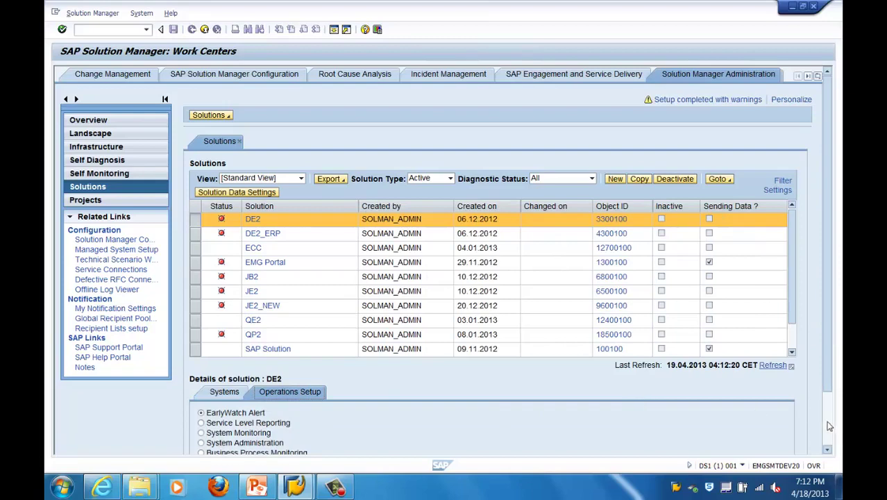
scroll(831, 426, "down", 2)
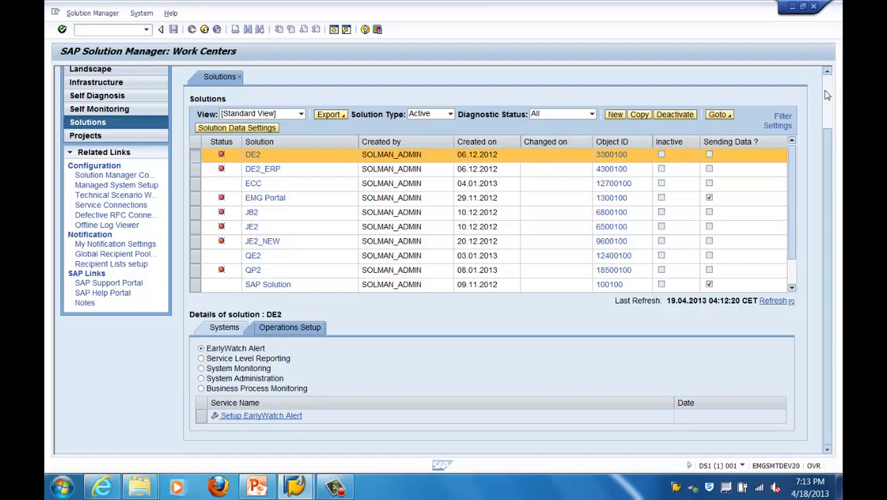
scroll(827, 96, "up", 2)
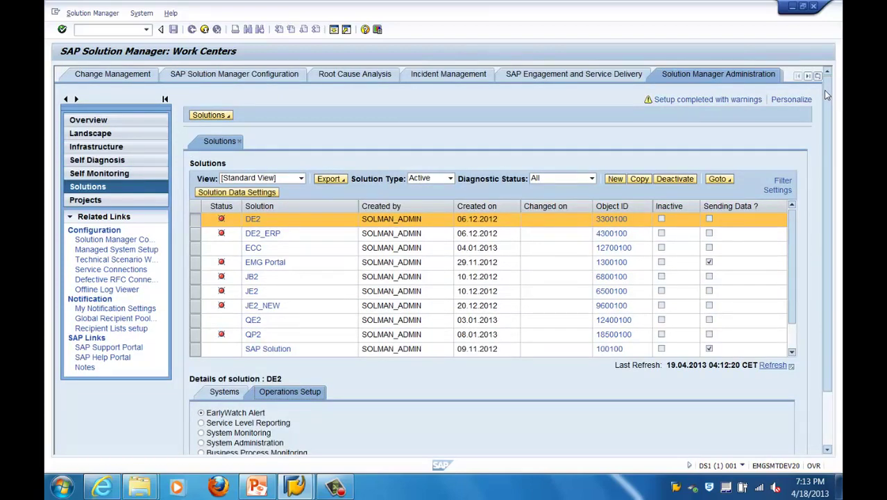
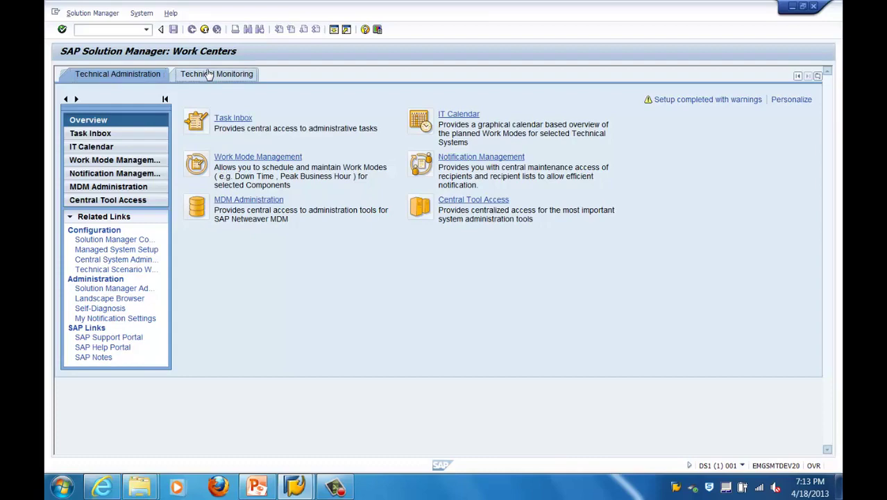
Step: View the Technical Monitoring and the SAP Engagement and Service Delivery work center overviews
left_click(209, 74)
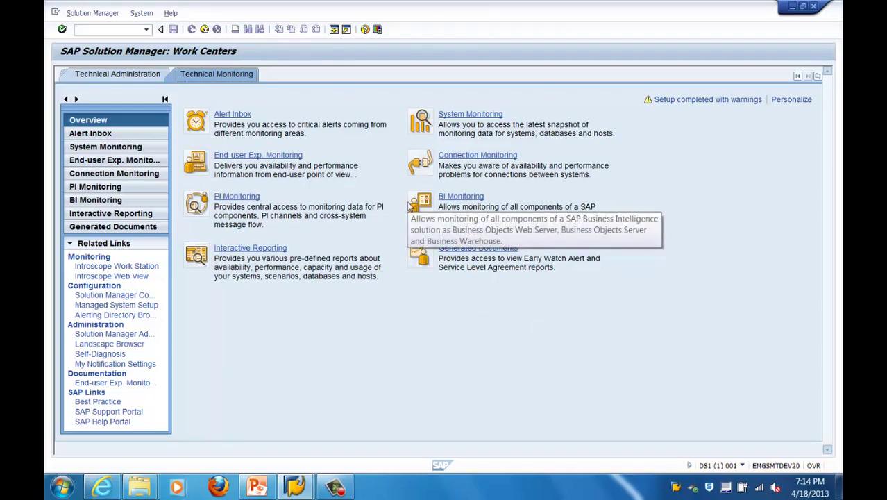
left_click(800, 77)
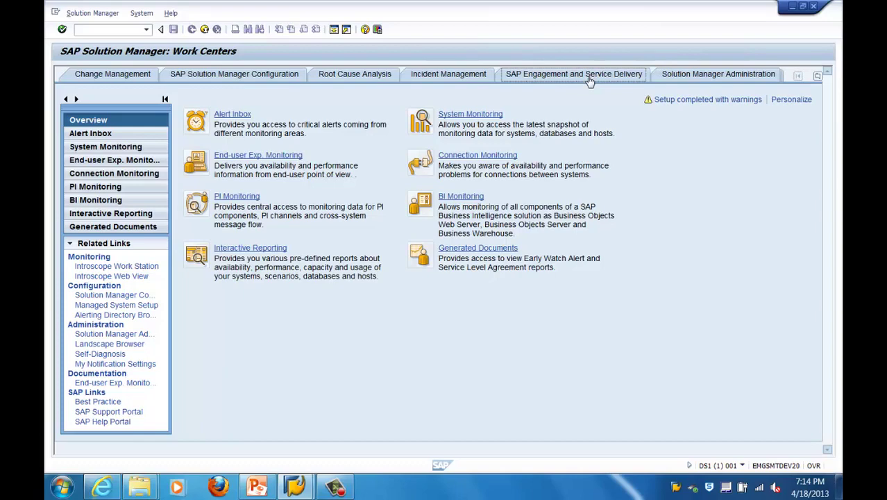
left_click(558, 81)
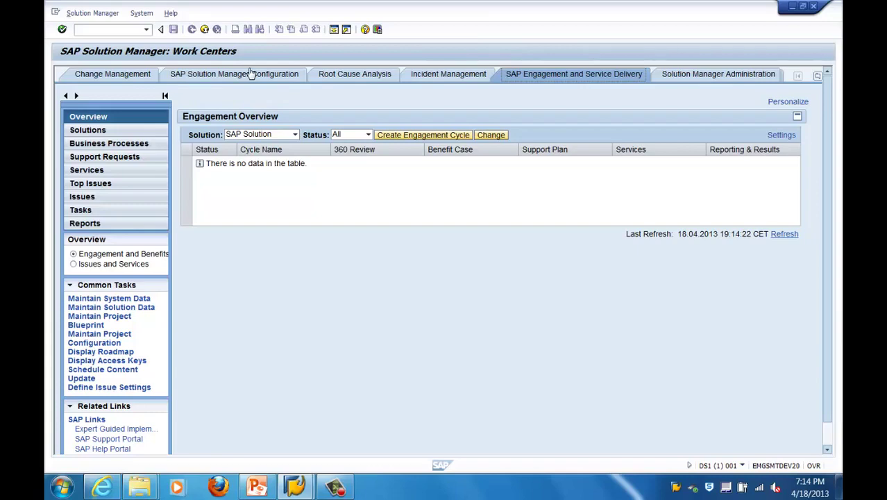
Step: Leave the work centers and open the SOLMAN_SETUP favorite in a maximized browser window
left_click(205, 30)
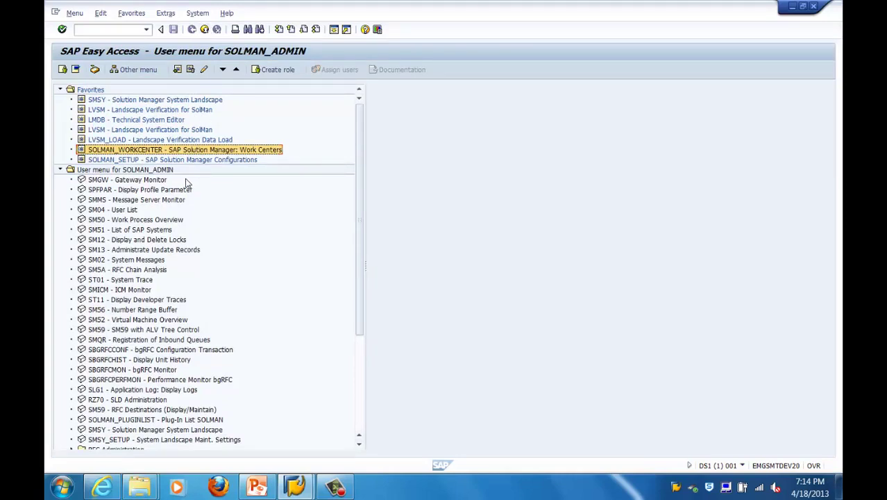
left_click(118, 160)
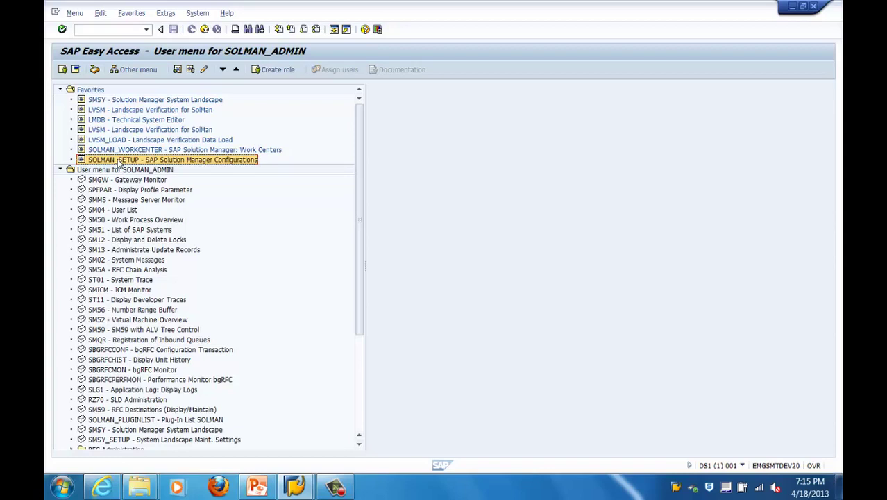
double_click(120, 161)
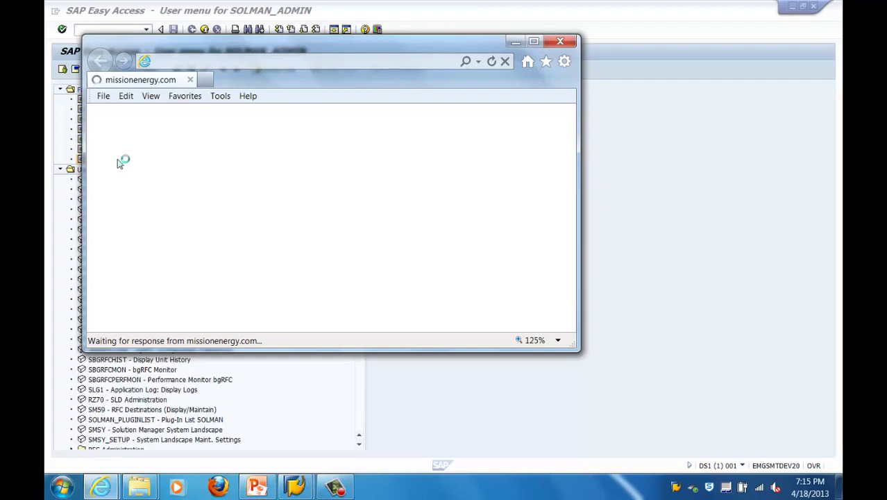
double_click(334, 50)
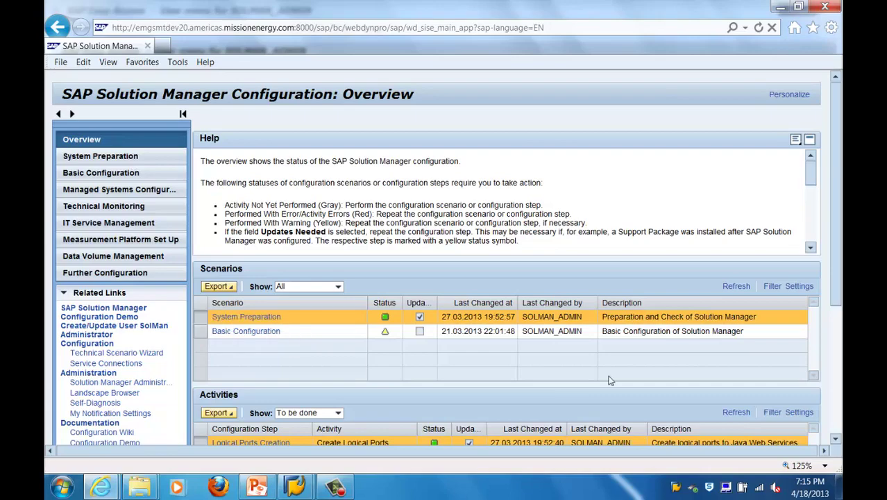
Step: Review the configuration overview, then open the System Preparation scenario and go to its Check Installation step
left_click(837, 402)
left_click_drag(837, 403, 824, 313)
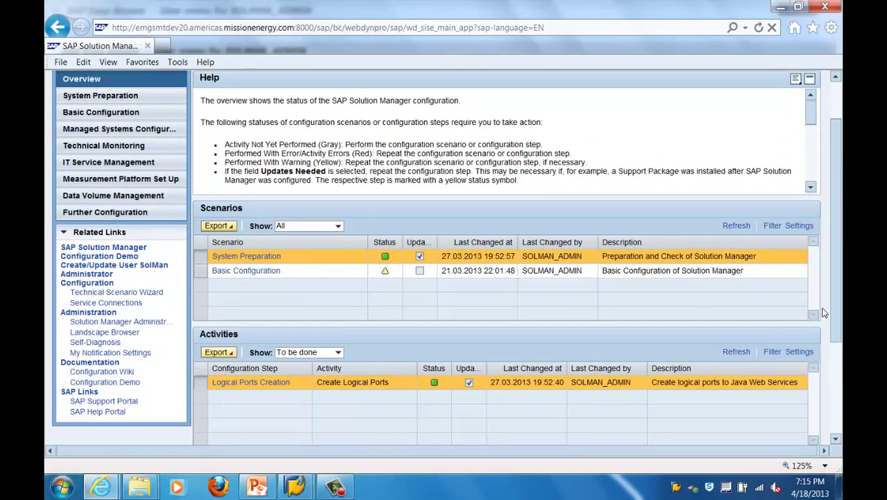
scroll(834, 289, "up", 2)
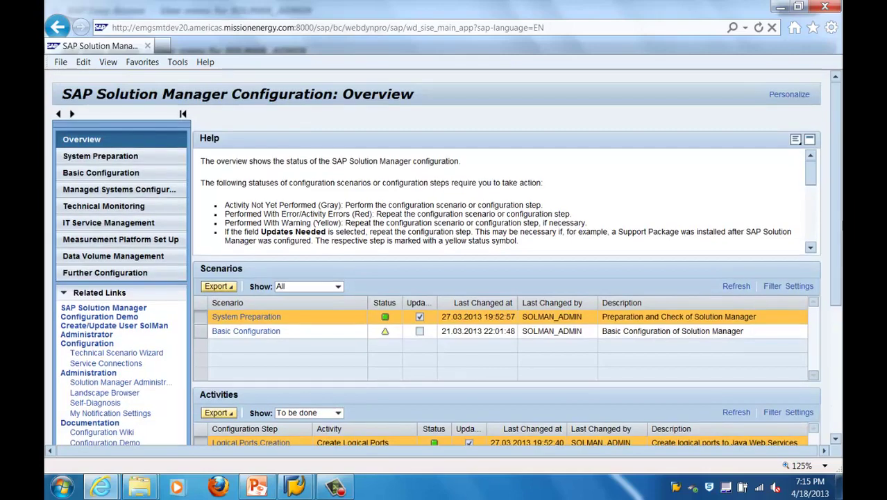
left_click(245, 317)
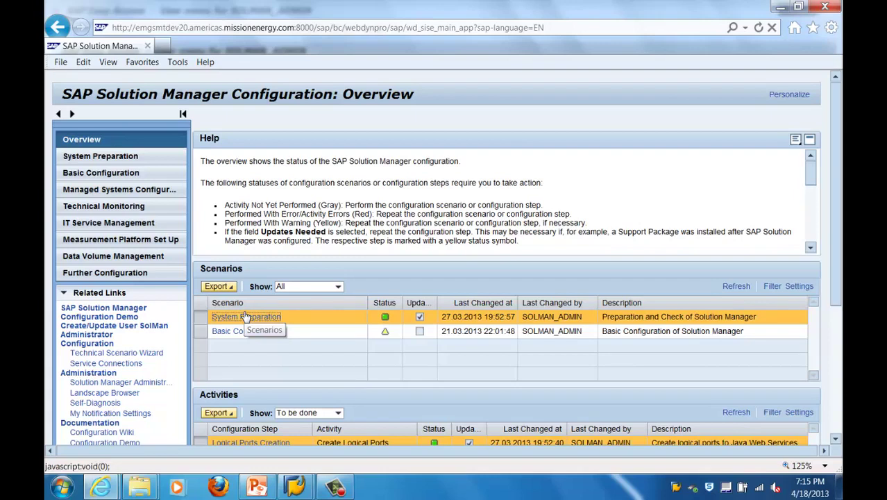
left_click_drag(281, 317, 261, 325)
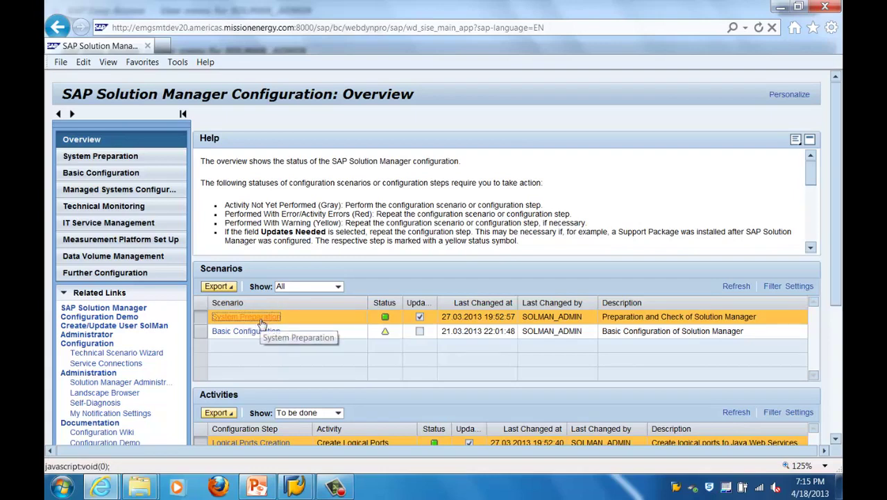
left_click(259, 323)
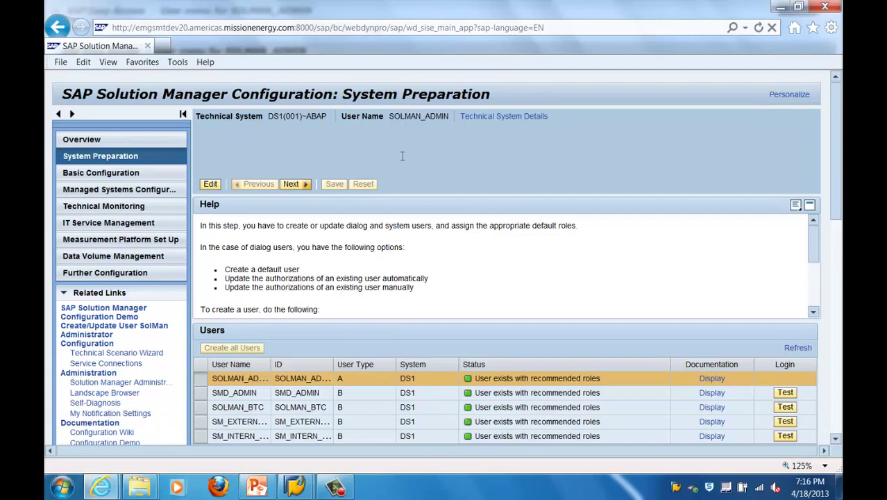
left_click(294, 185)
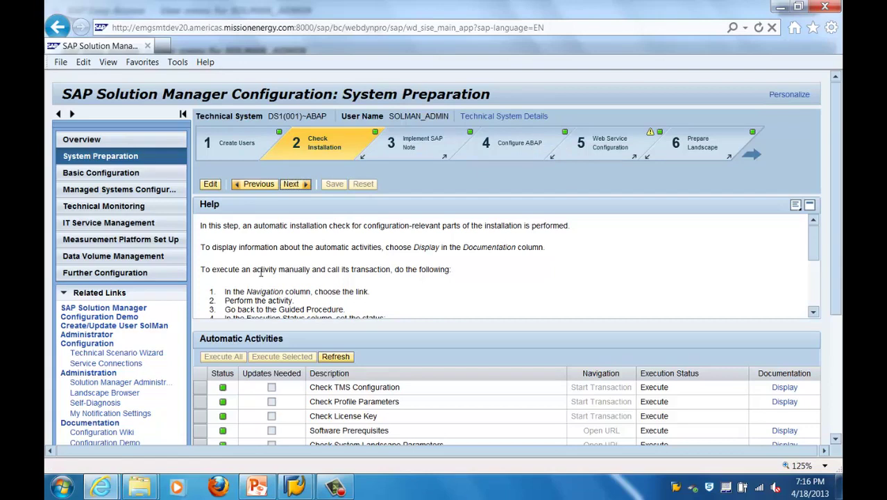
Step: Go through the Basic Configuration steps for user and connectivity data, connectivity data, and the SAP BW system
left_click(125, 178)
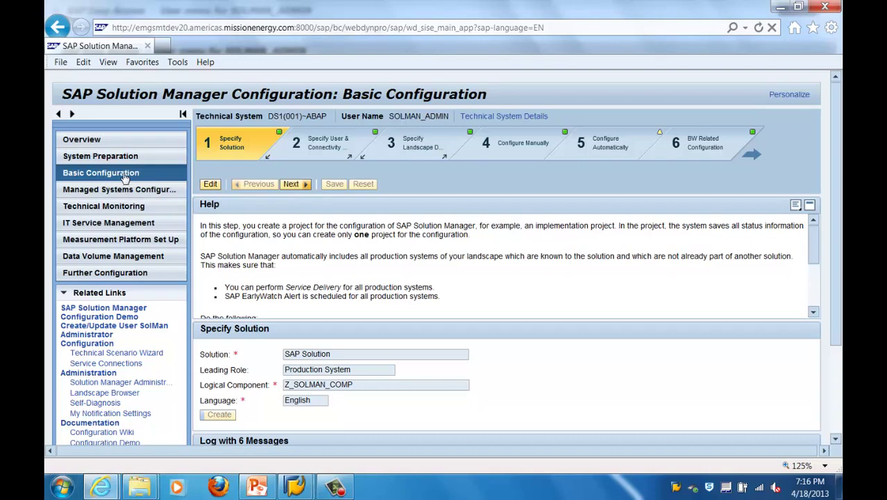
left_click(334, 146)
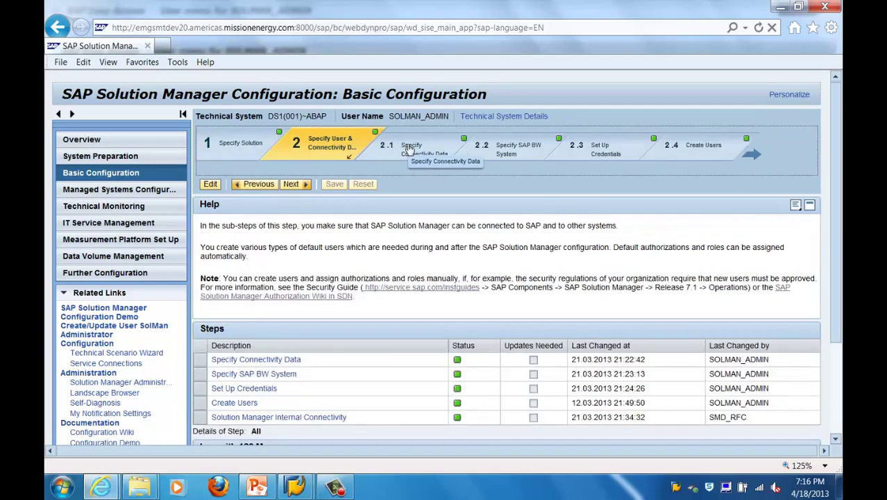
left_click(409, 149)
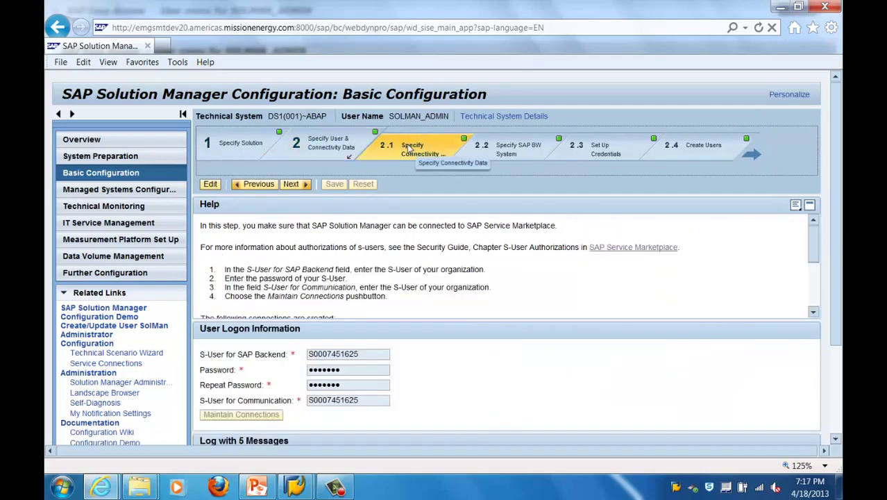
left_click(499, 142)
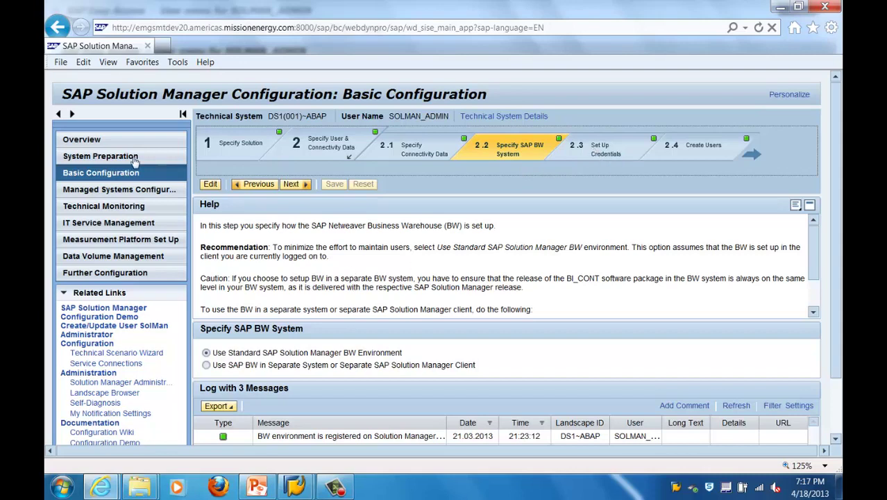
Step: Open the configuration procedure for the ABAP technical system DE2 on emgeccdev21 from Managed Systems Configuration
left_click(90, 195)
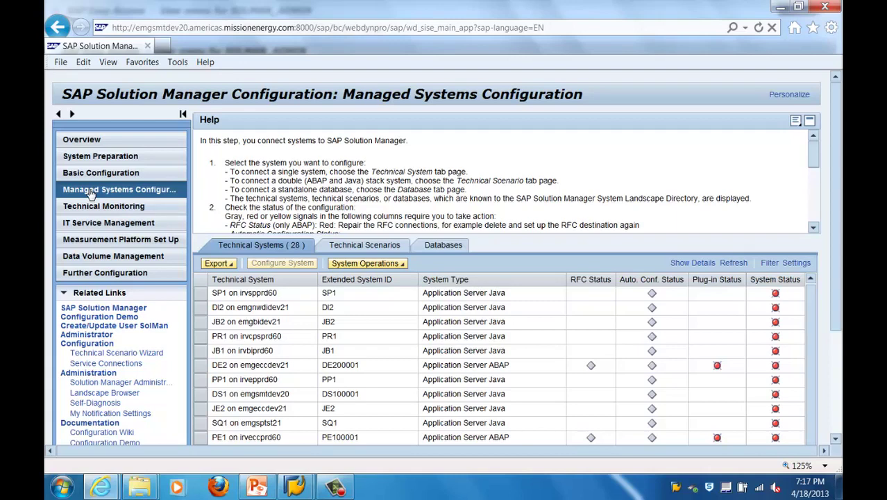
left_click(199, 293)
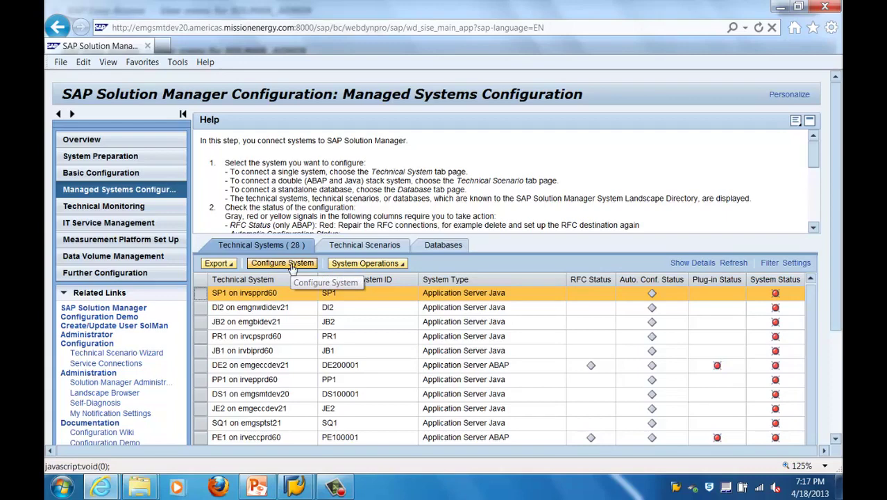
left_click(199, 365)
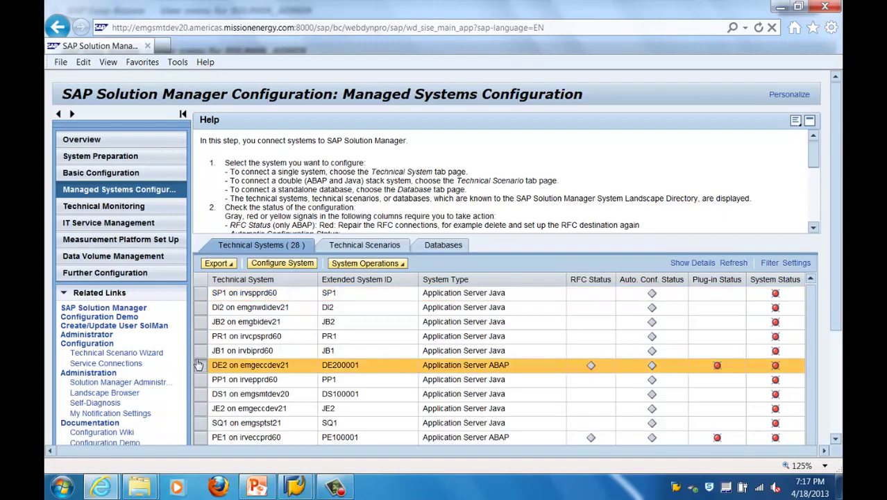
left_click(277, 265)
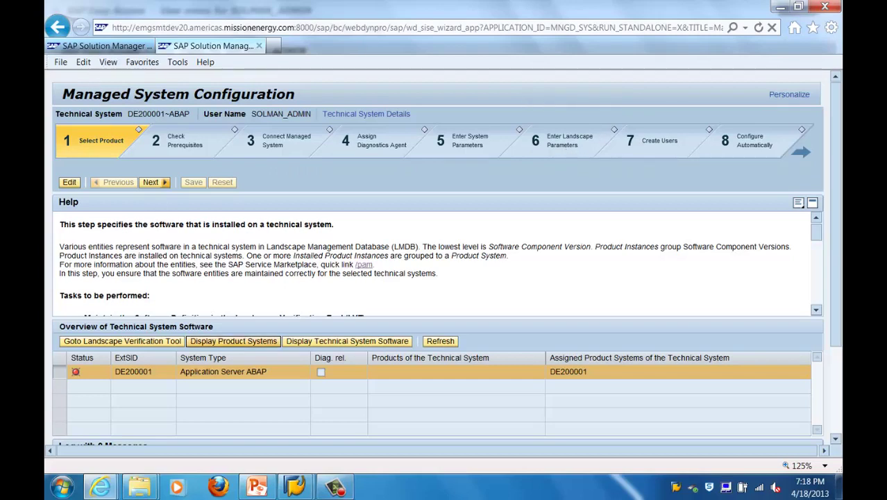
Step: Switch to SAP Easy Access and open the LMDB Technical System Editor favorite in a maximized browser window
mouse_move(300, 487)
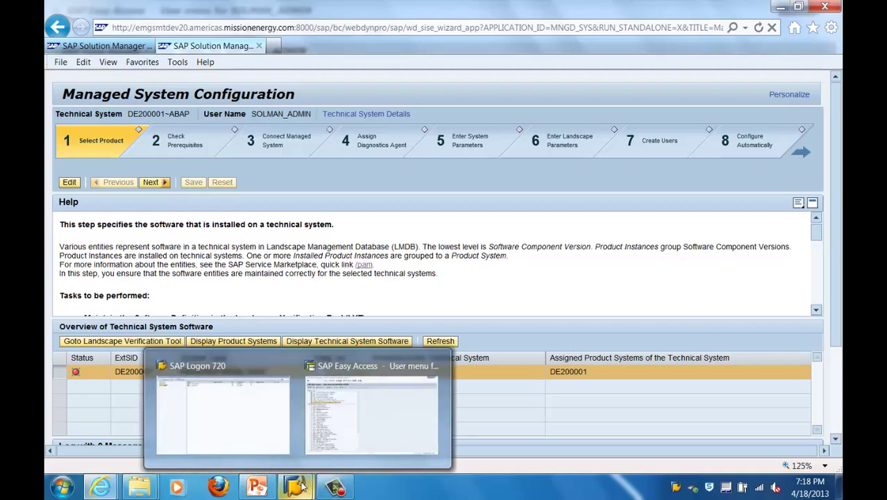
left_click(336, 488)
mouse_move(304, 489)
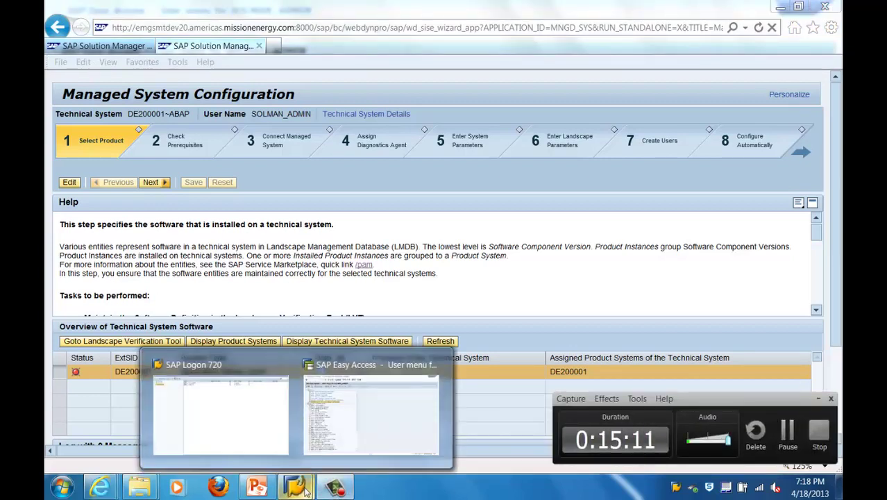
left_click(341, 409)
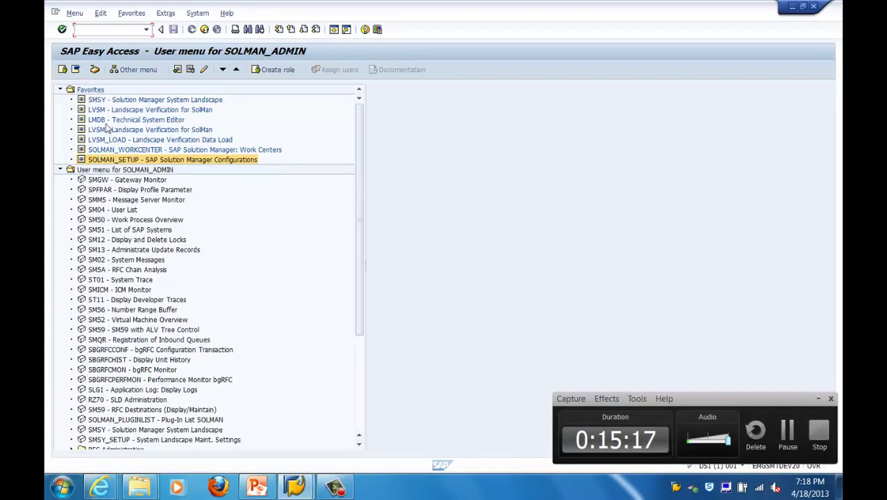
left_click(107, 123)
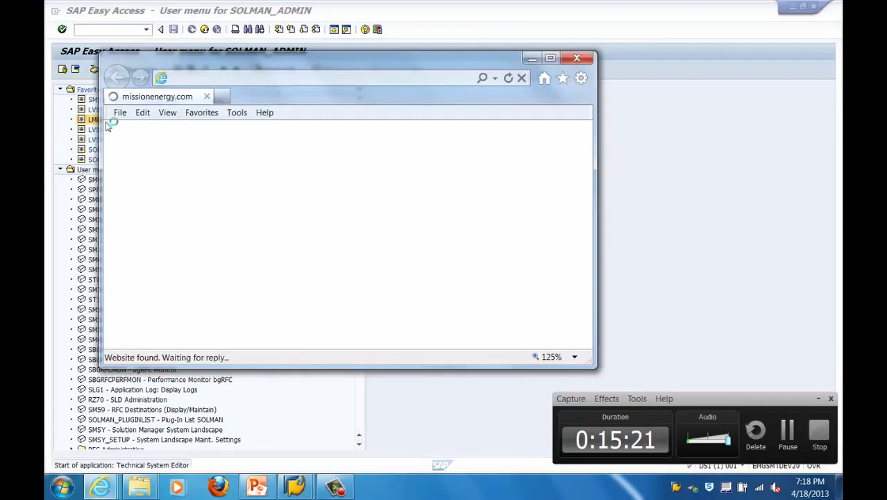
double_click(161, 62)
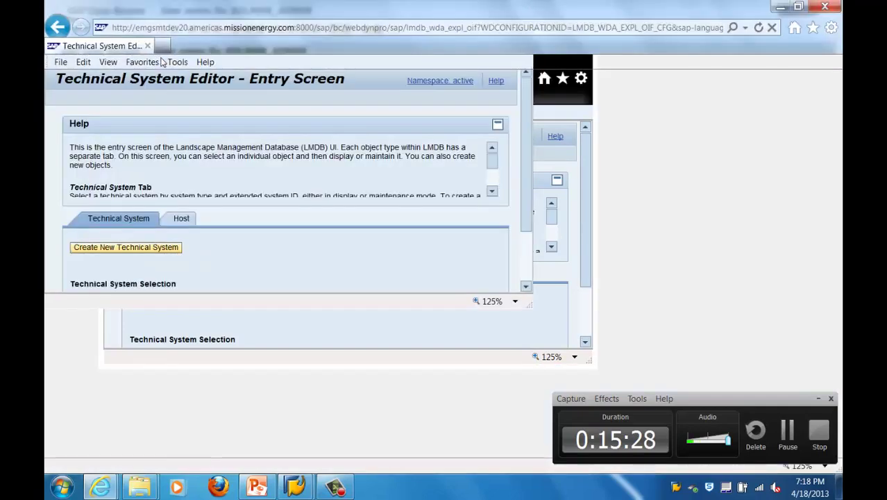
left_click(144, 62)
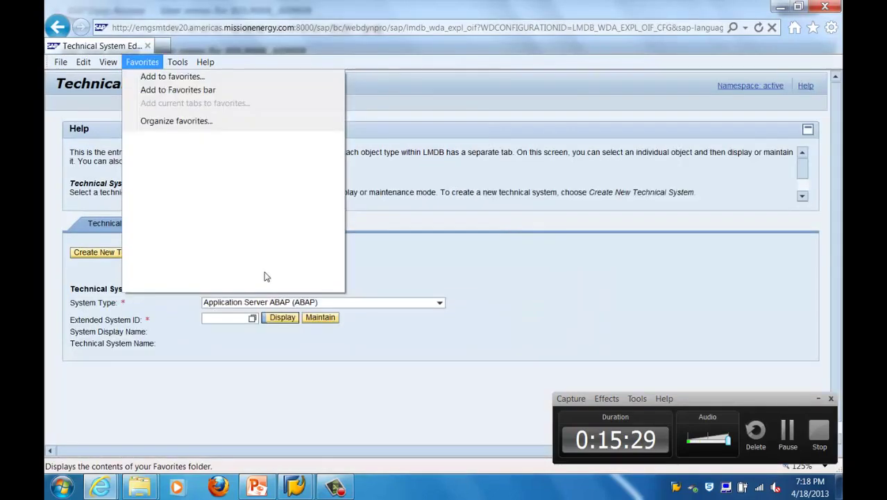
left_click(474, 277)
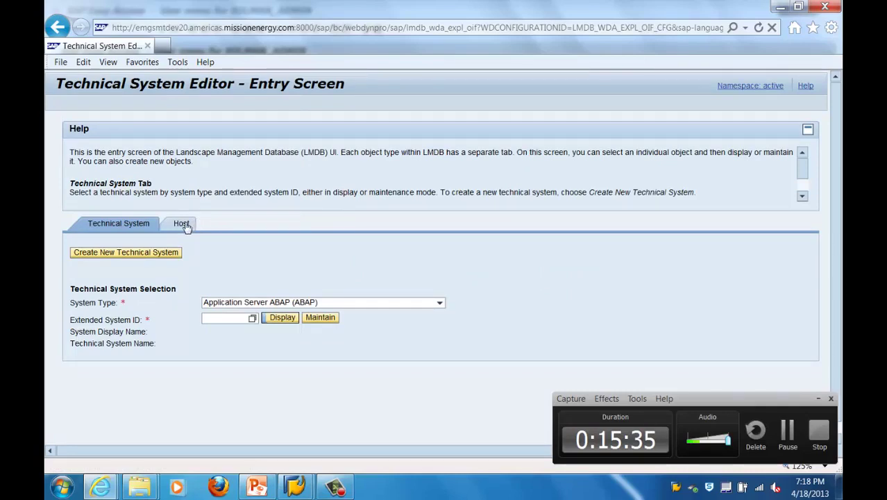
Step: Look through the full list of available system types in the technical system selection, then close it
left_click(221, 303)
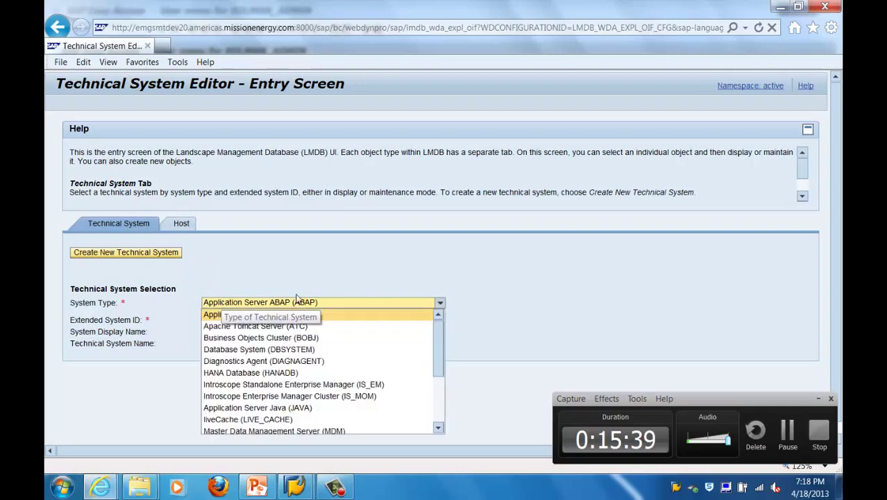
left_click(438, 429)
left_click(438, 430)
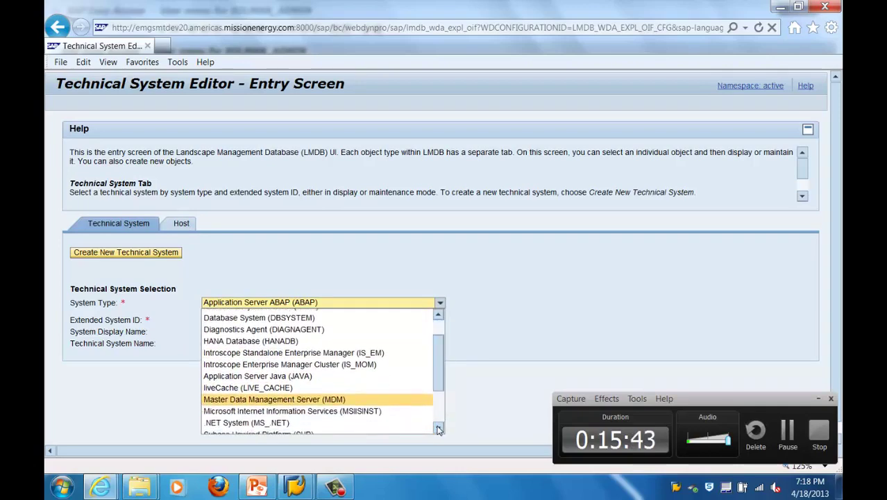
left_click(439, 430)
left_click(438, 430)
left_click(438, 429)
left_click(438, 430)
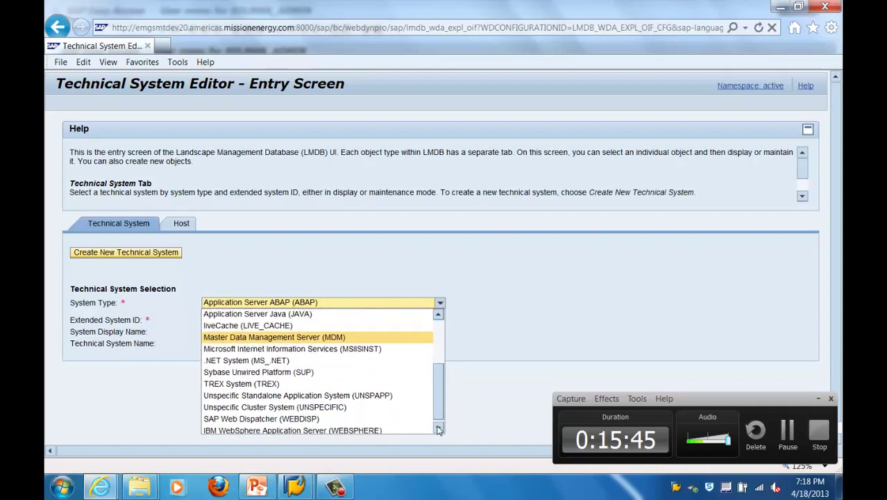
left_click(439, 430)
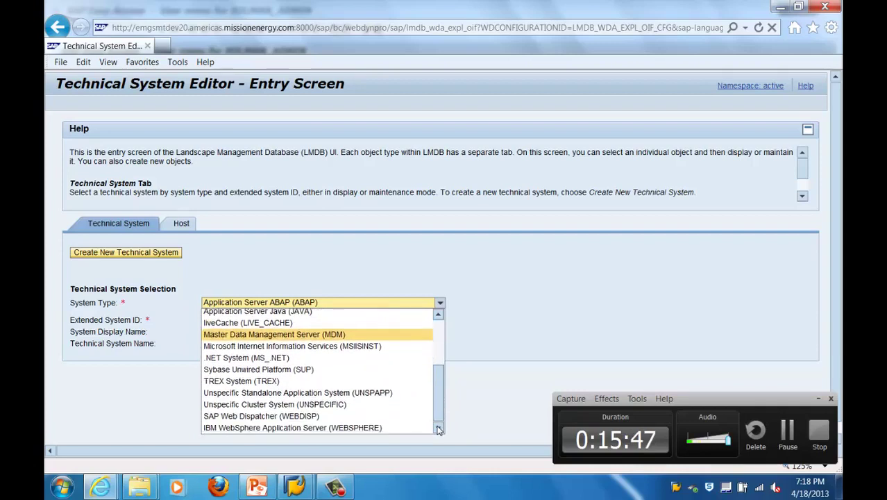
left_click(438, 338)
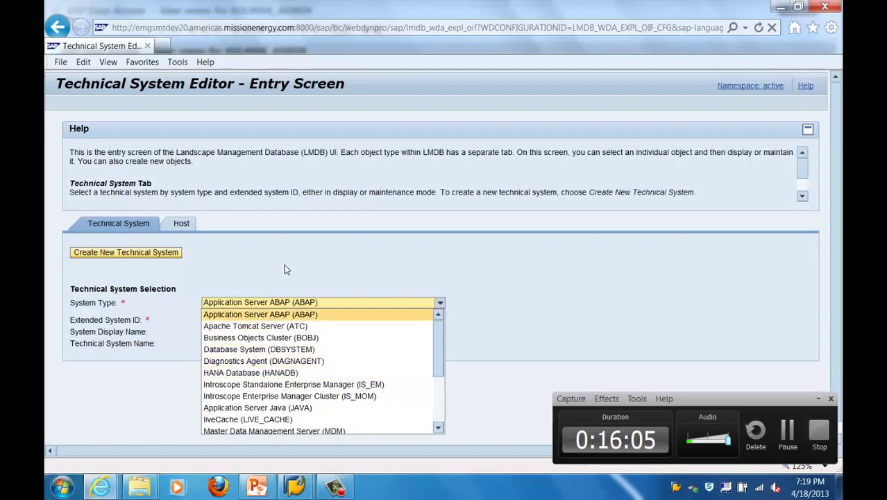
key("Escape")
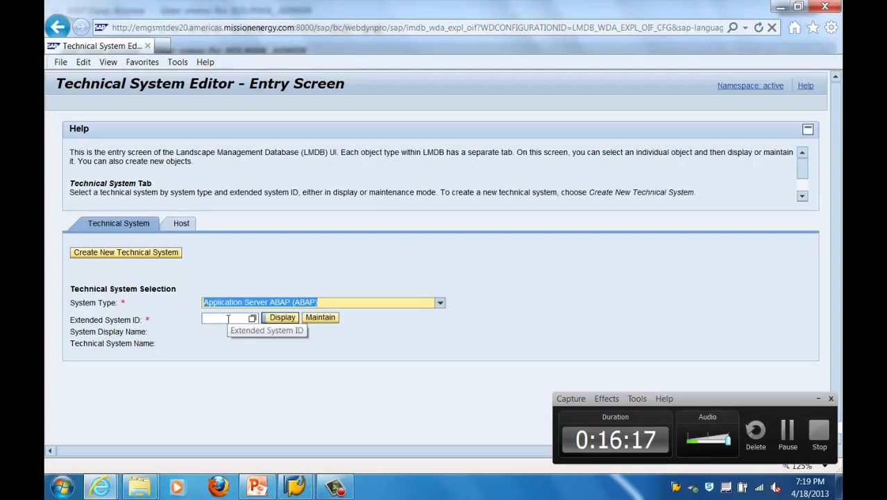
Step: Choose system type Database System (DBSYSTEM) and extended system ID DE2, and open that system for maintenance
key("d")
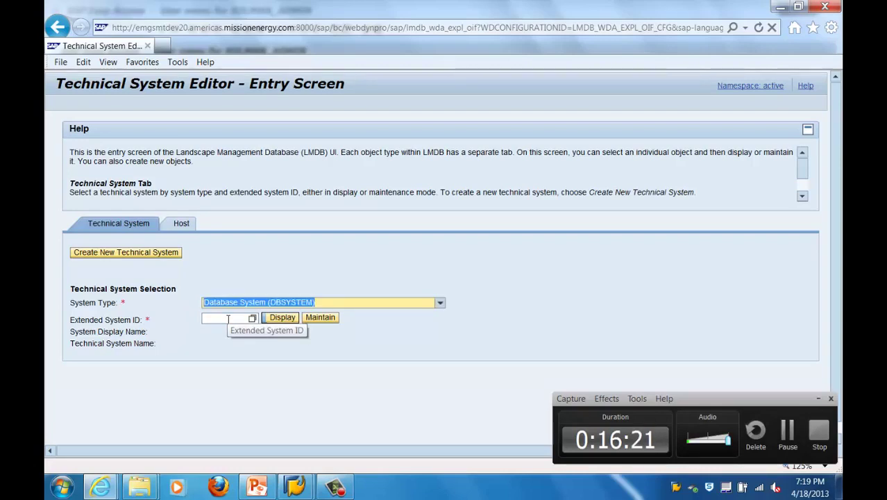
left_click(227, 319)
type("de")
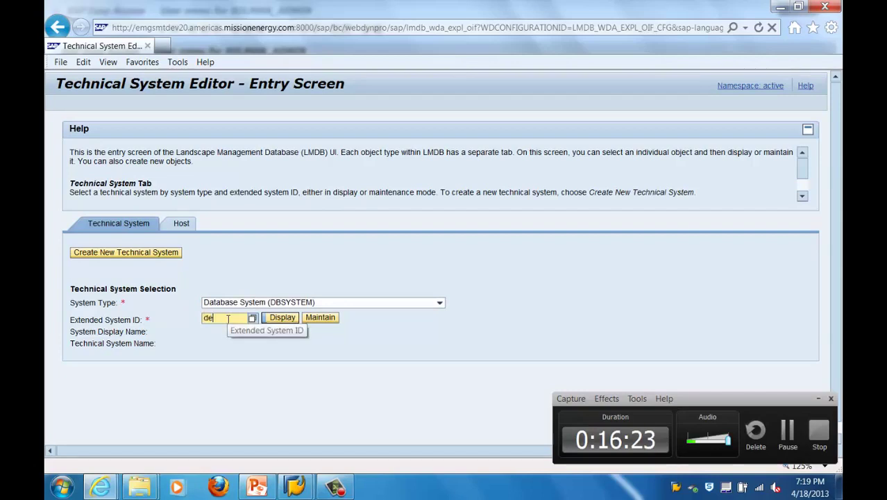
type("2")
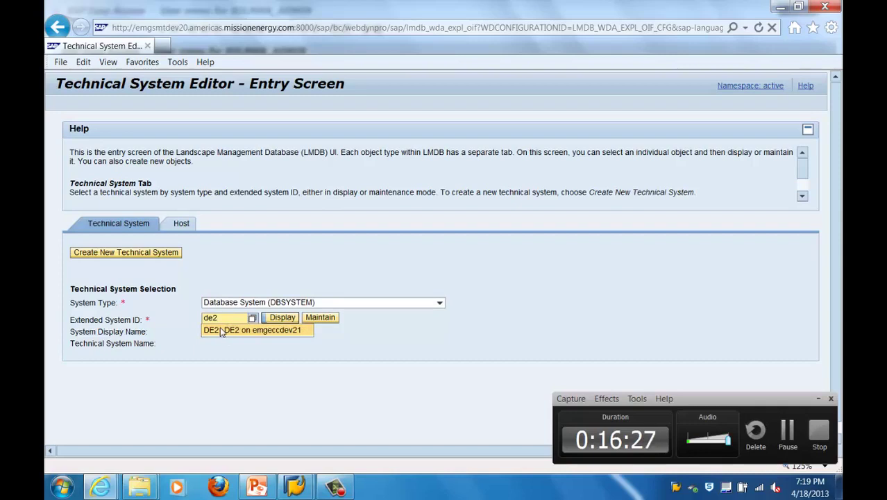
left_click(220, 329)
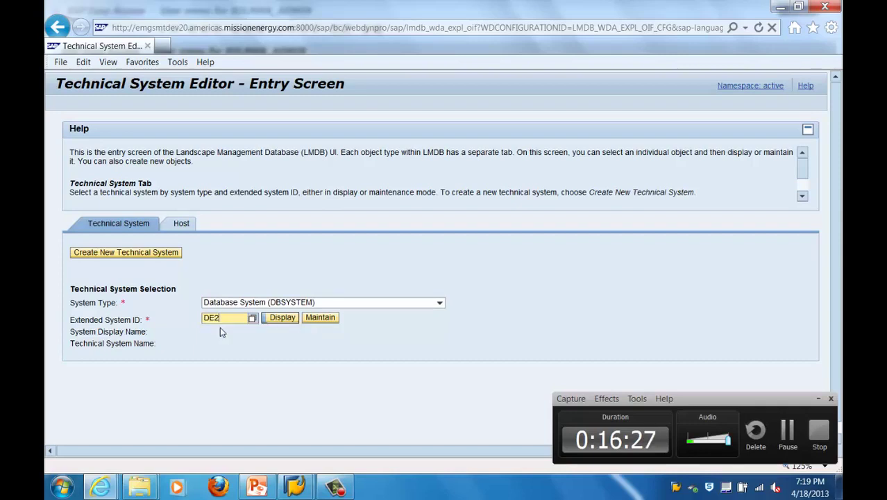
left_click(332, 318)
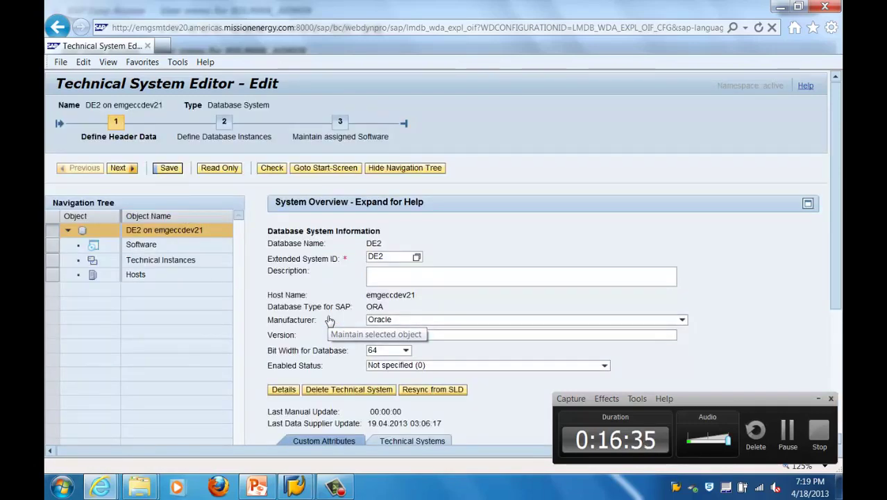
left_click(796, 446)
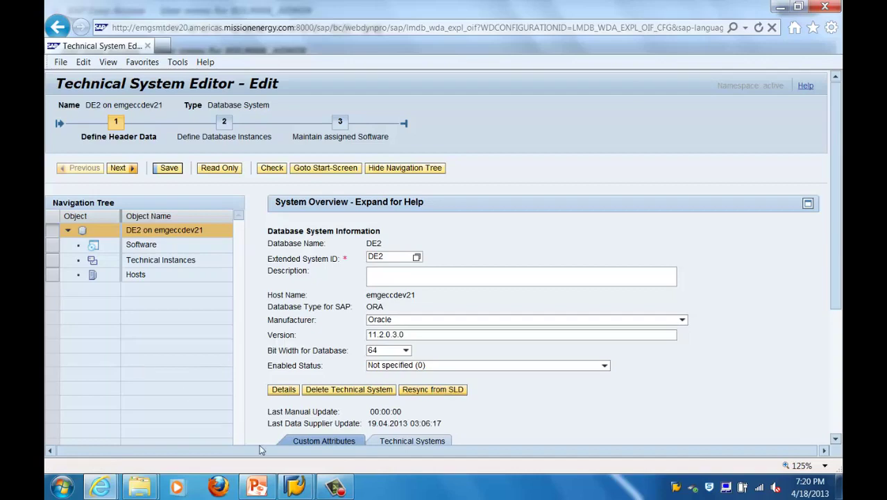
Step: Switch back to SAP Easy Access, open the SMSY system landscape favorite and expand its Product Systems
left_click(296, 484)
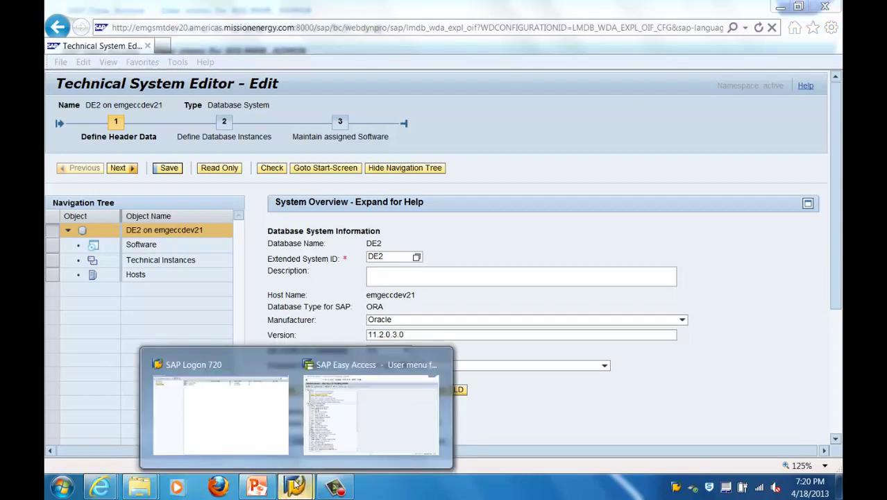
left_click(360, 439)
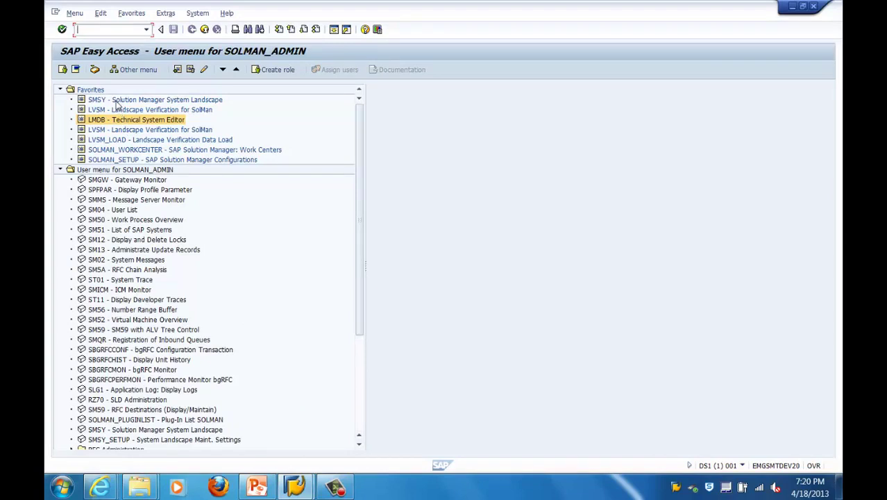
double_click(116, 103)
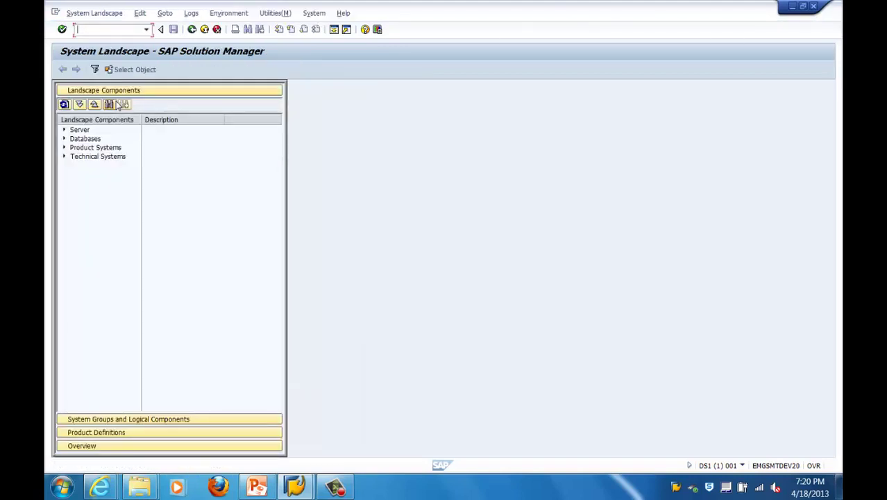
left_click(64, 148)
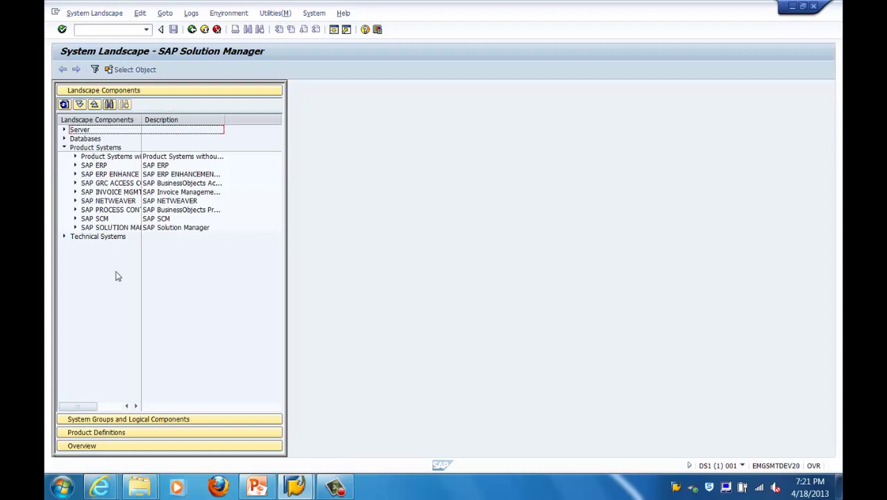
Step: Examine the logical components and the creation option for the analytical banking entry, then leave the system landscape
left_click(139, 419)
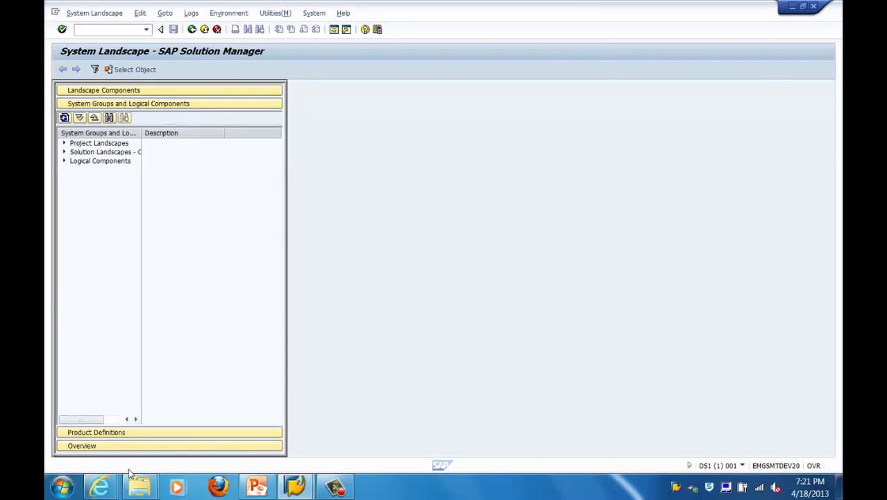
mouse_move(139, 486)
left_click(64, 160)
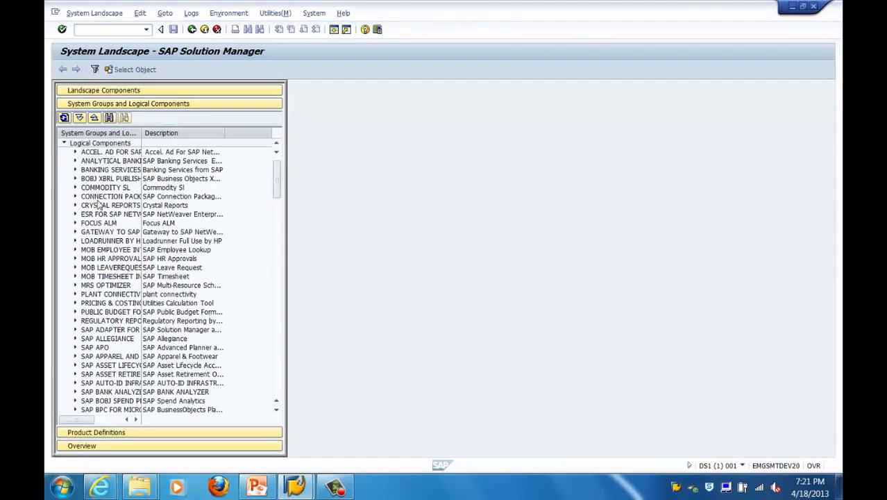
left_click(85, 164)
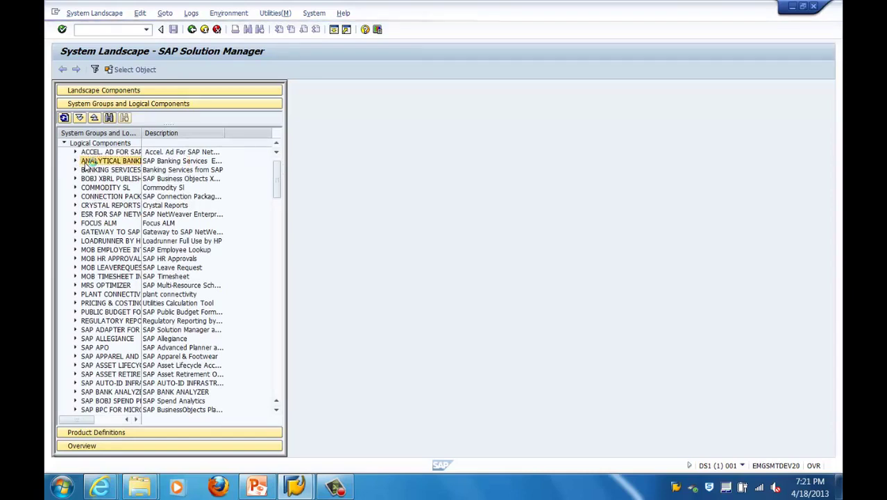
right_click(86, 166)
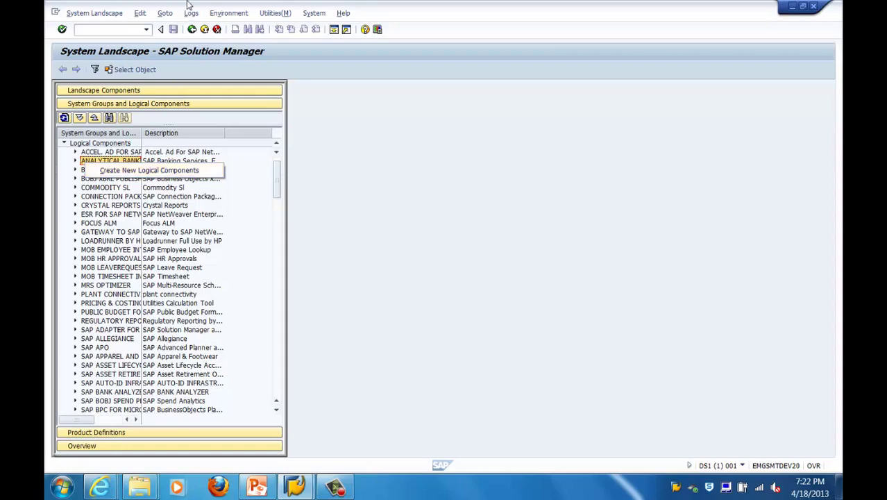
left_click(192, 31)
left_click(192, 31)
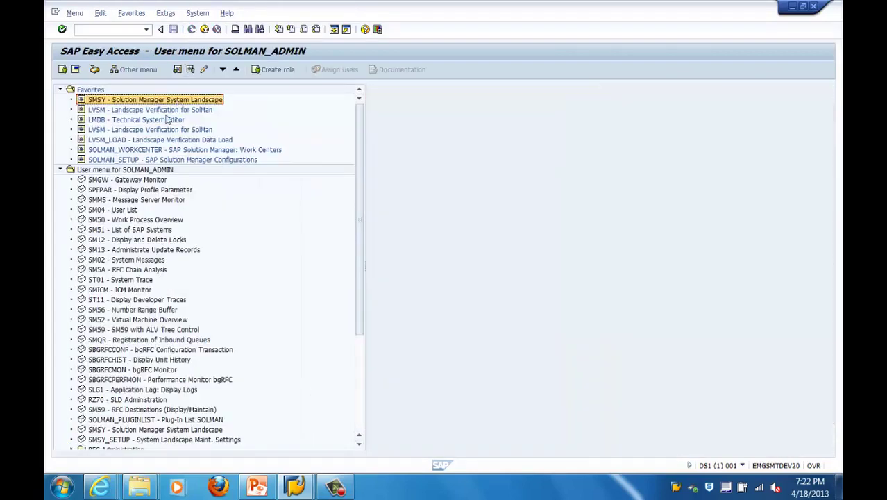
Step: Open the second LVSM Landscape Verification favorite and show its System Landscape view
double_click(134, 131)
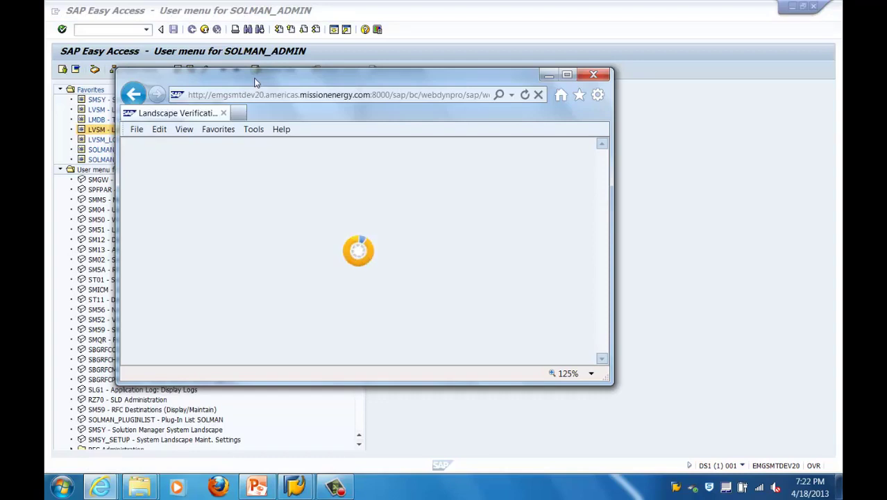
left_click_drag(256, 82, 418, 61)
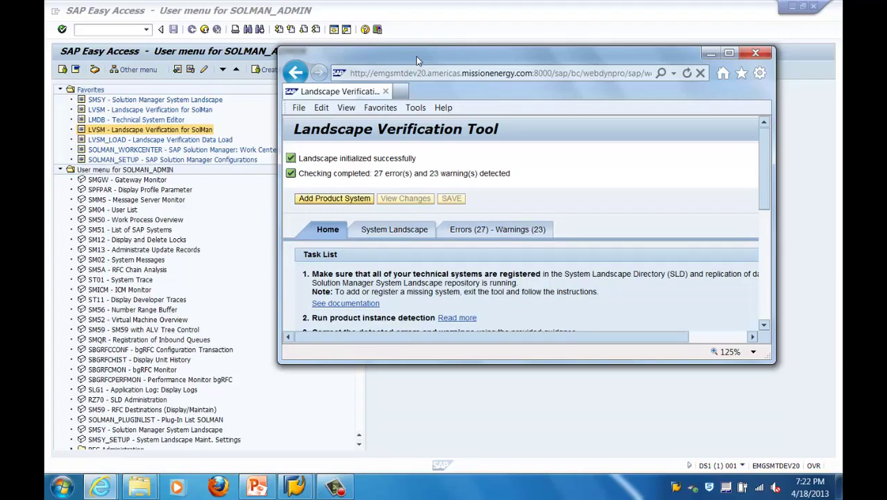
double_click(371, 174)
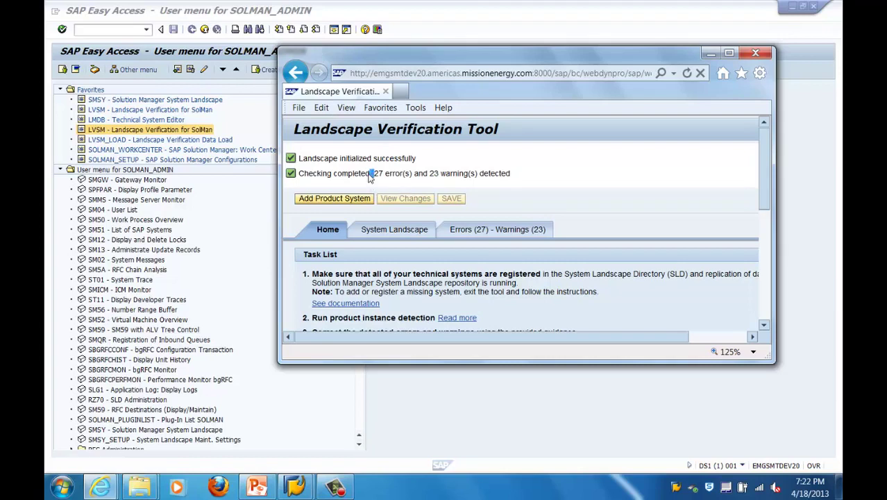
left_click(394, 230)
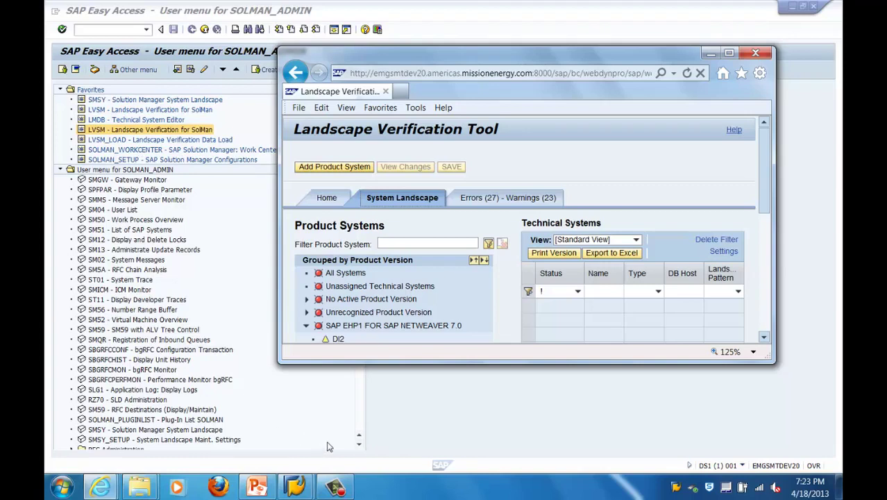
Step: Return to SAP Easy Access, open RZ70 SLD Administration and go to the SLD bridge gateway host field
left_click(162, 406)
left_click(162, 401)
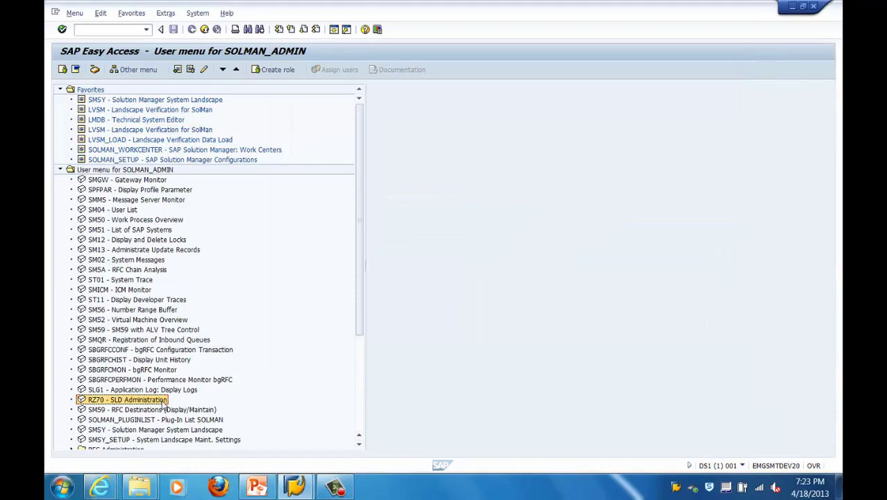
double_click(163, 403)
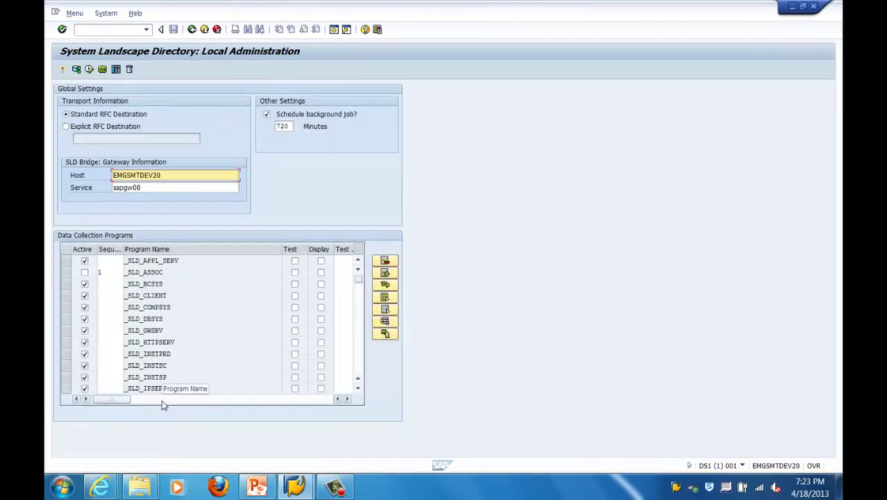
left_click(173, 176)
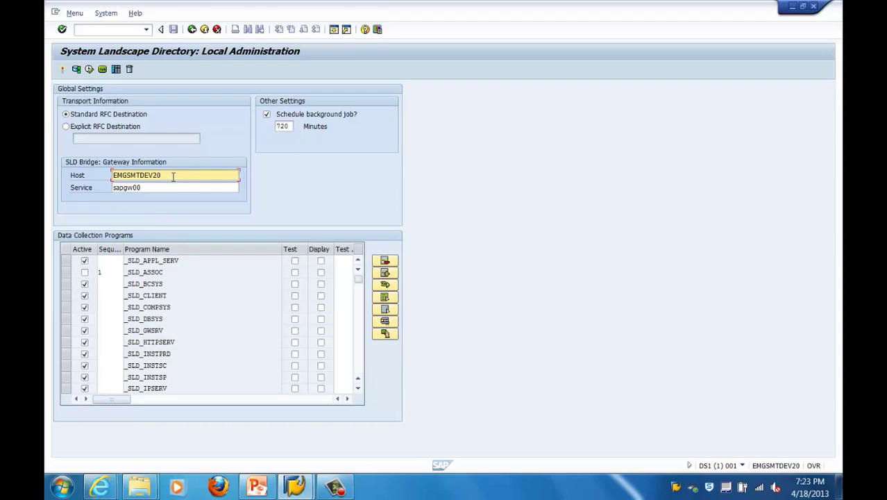
Step: Run the SLD data collection with the current gateway settings, confirm it, and exit the local SLD administration
left_click(89, 70)
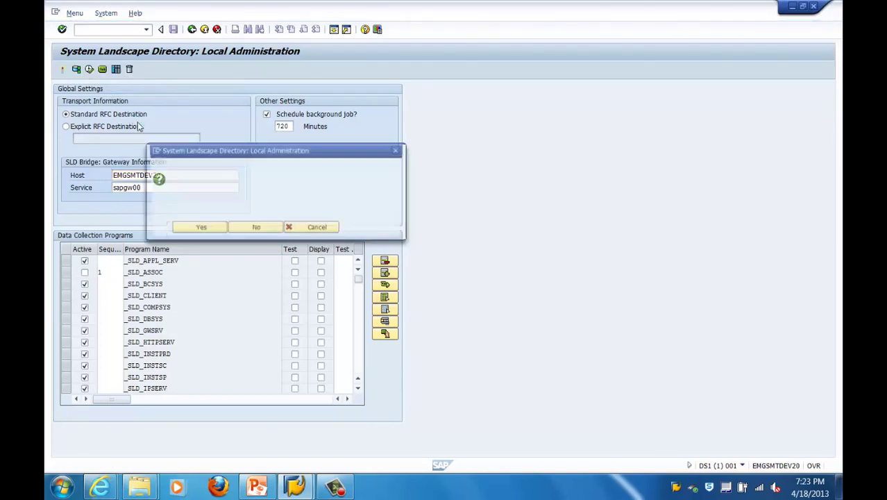
left_click(190, 230)
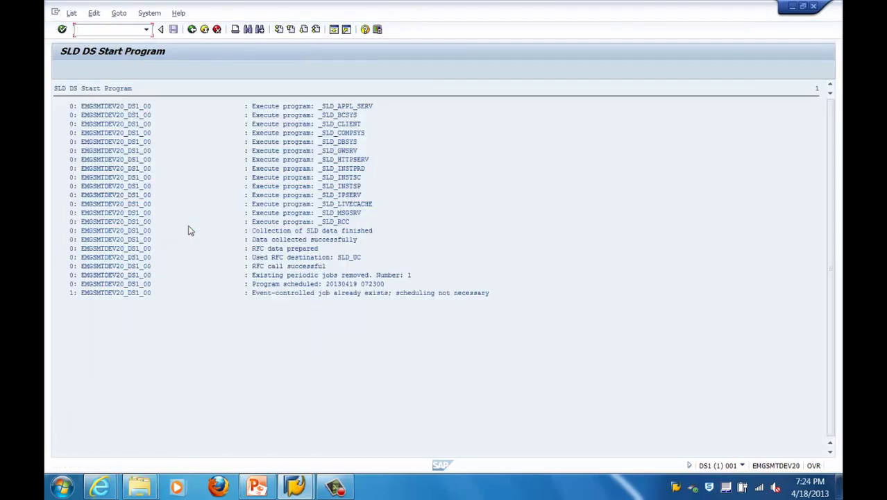
left_click(194, 31)
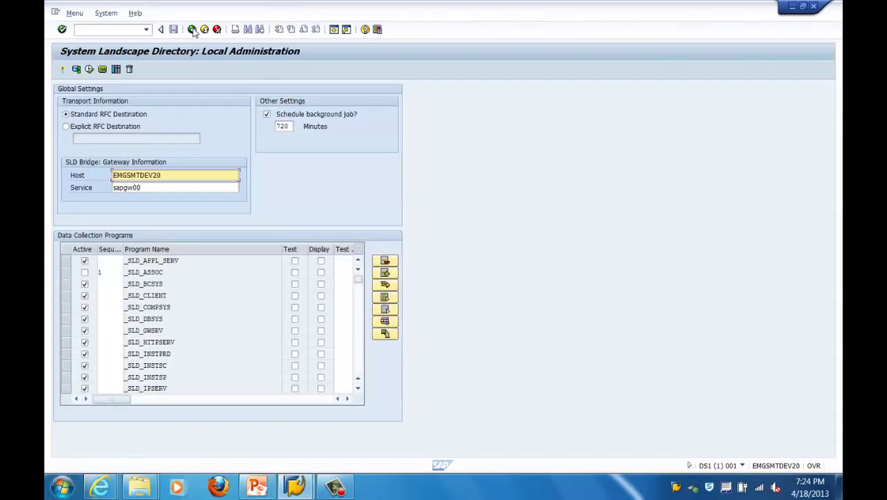
left_click(194, 30)
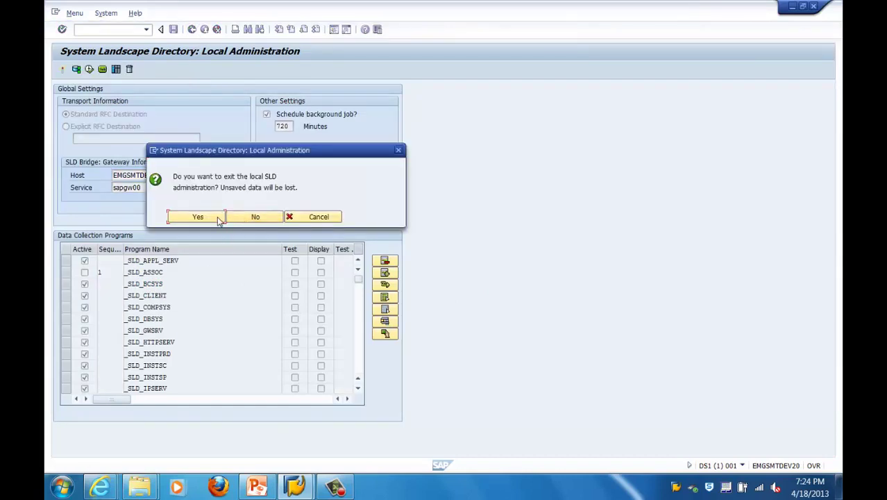
left_click(217, 218)
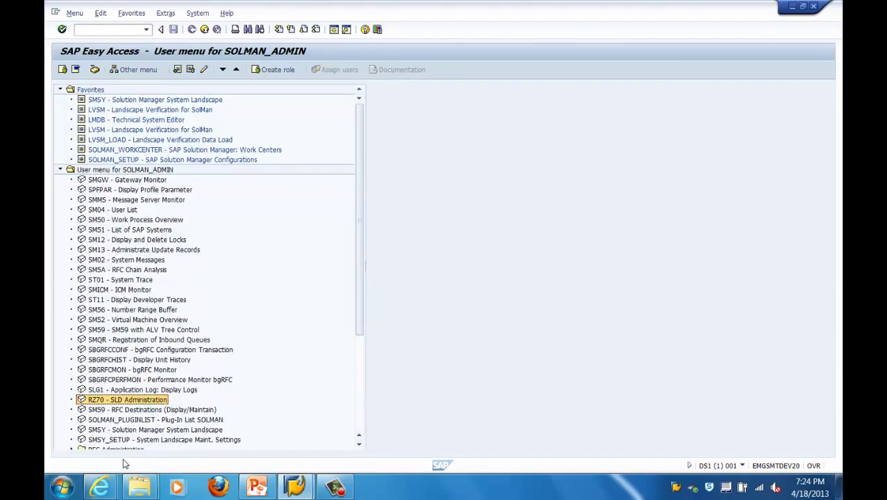
left_click(217, 486)
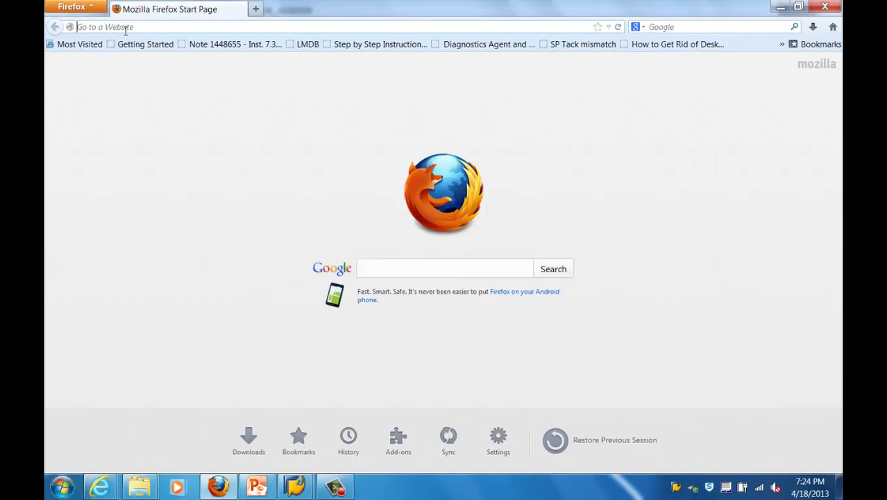
left_click(125, 31)
type("http")
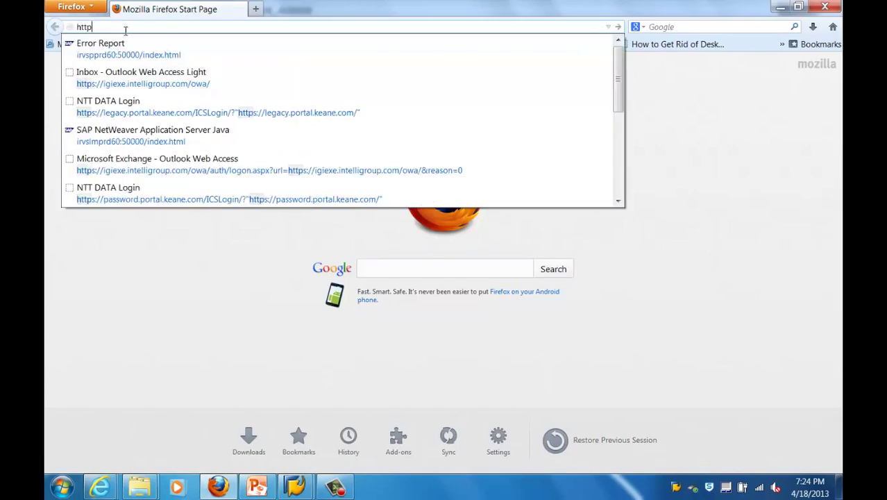
type("://e")
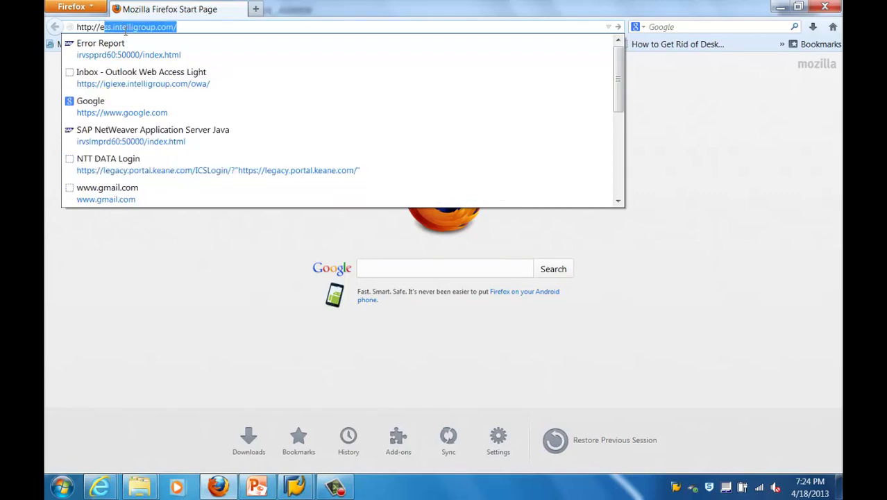
type("mgsmtdev")
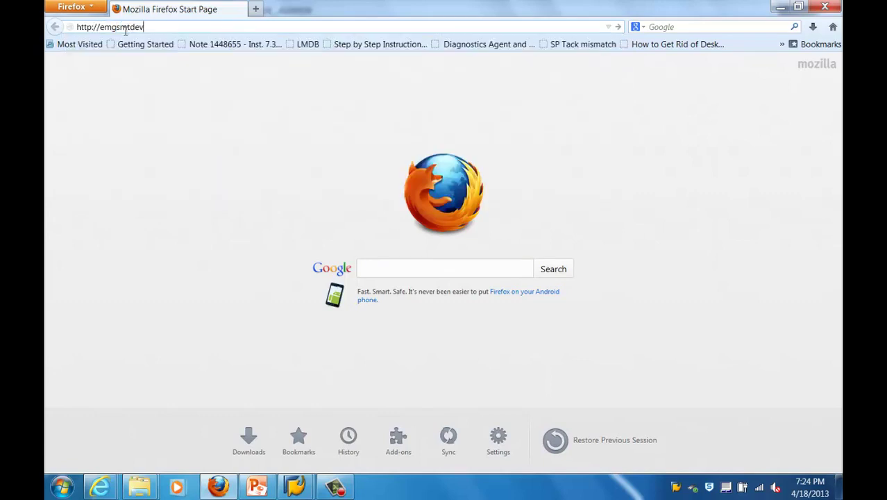
type("20:50000/sld")
key("Return")
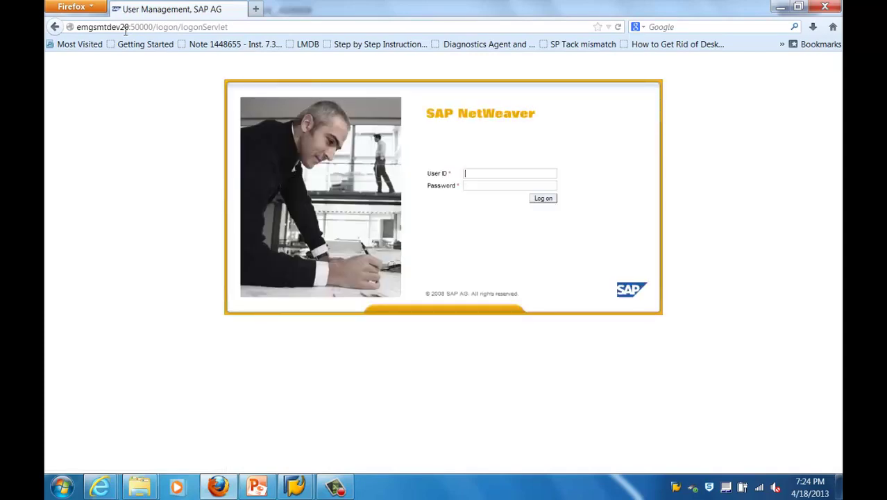
Step: Log on to SAP NetWeaver as solman_admin with the account password and let the browser remember the password
type("solman")
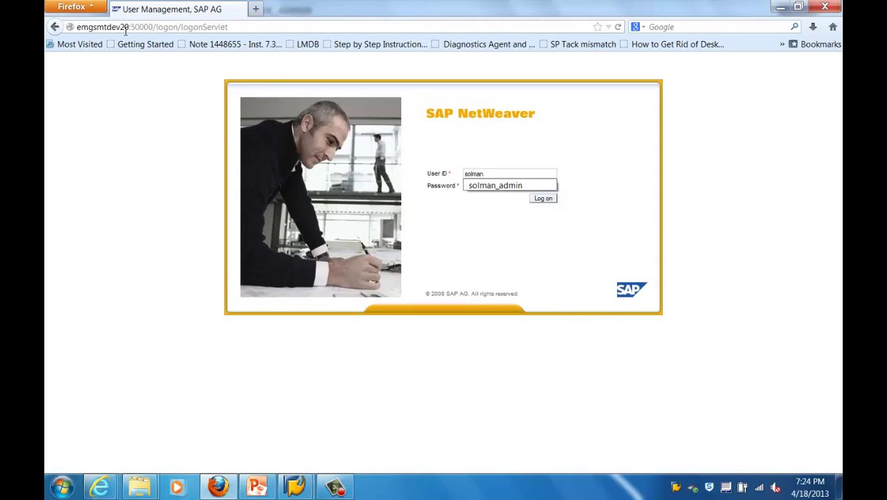
type("_admin")
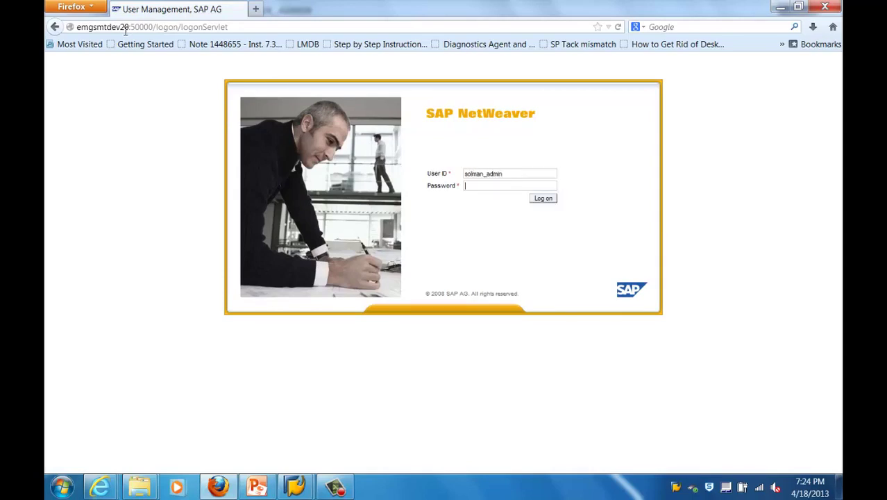
key("Tab")
type("*********")
key("Return")
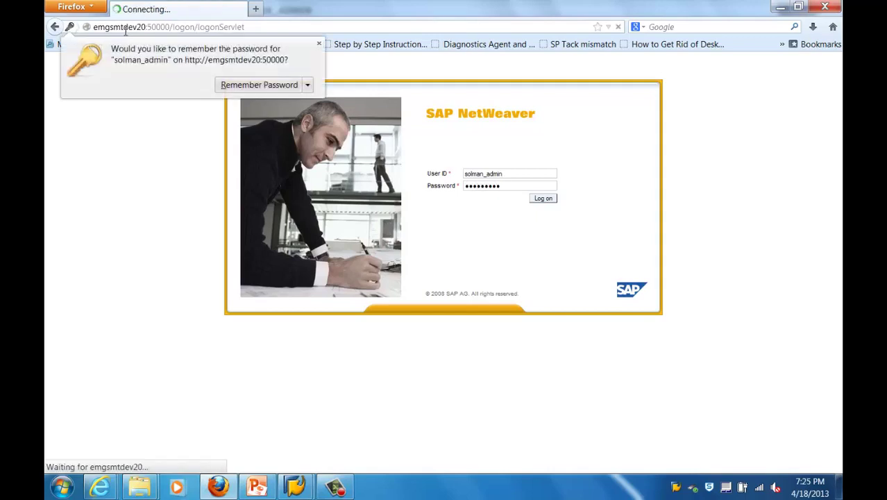
left_click(246, 88)
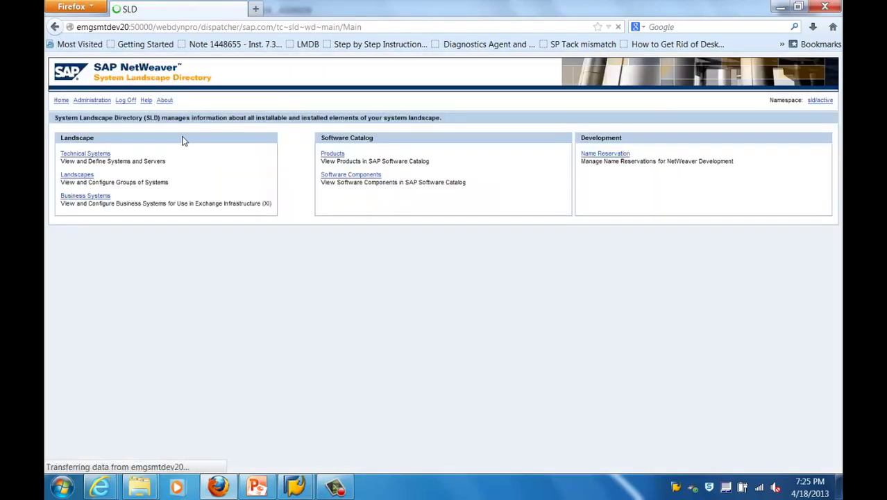
Step: Open the Technical Systems of the System Landscape Directory and list those of type Web AS ABAP
key("ctrl+plus")
key("ctrl+plus")
key("ctrl+plus")
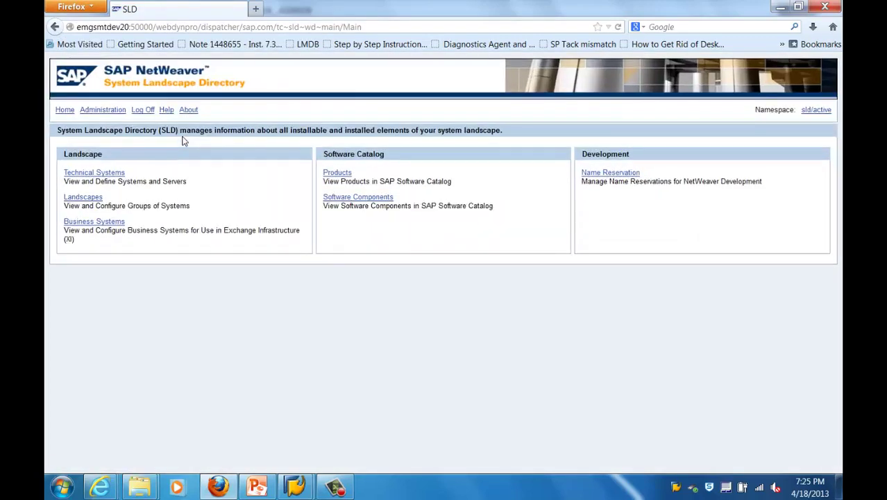
key("ctrl+plus")
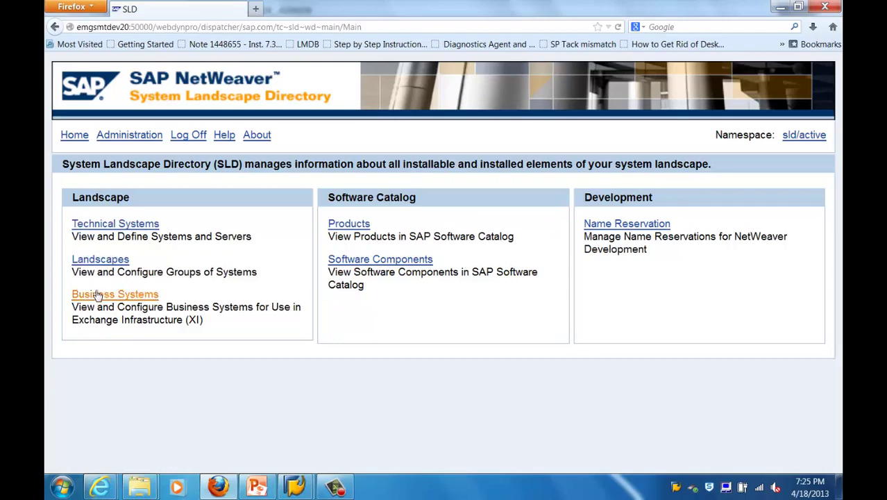
left_click(105, 225)
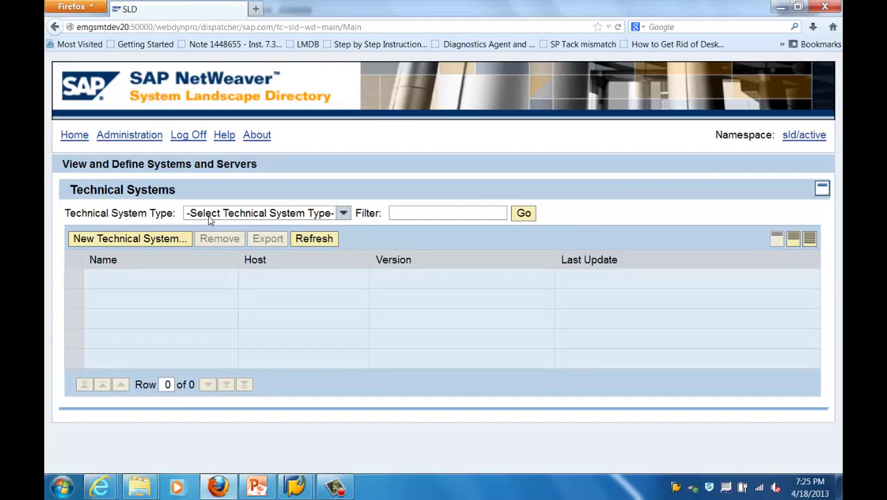
left_click(209, 218)
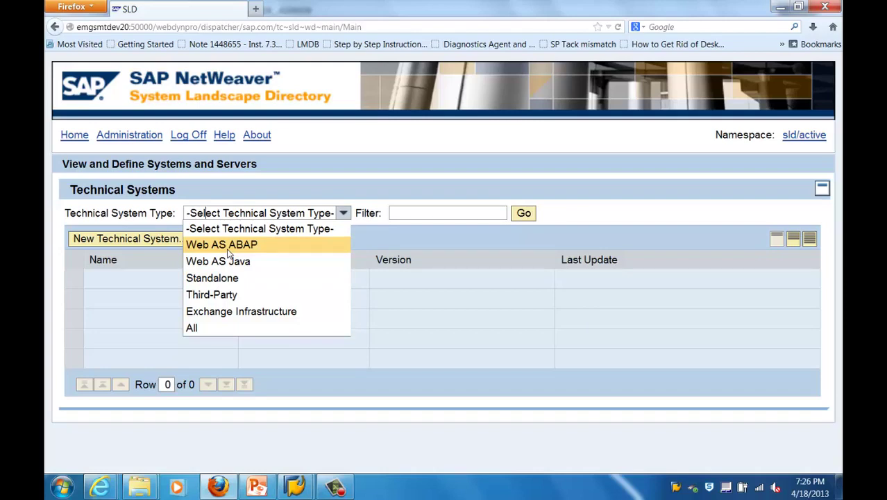
left_click(227, 247)
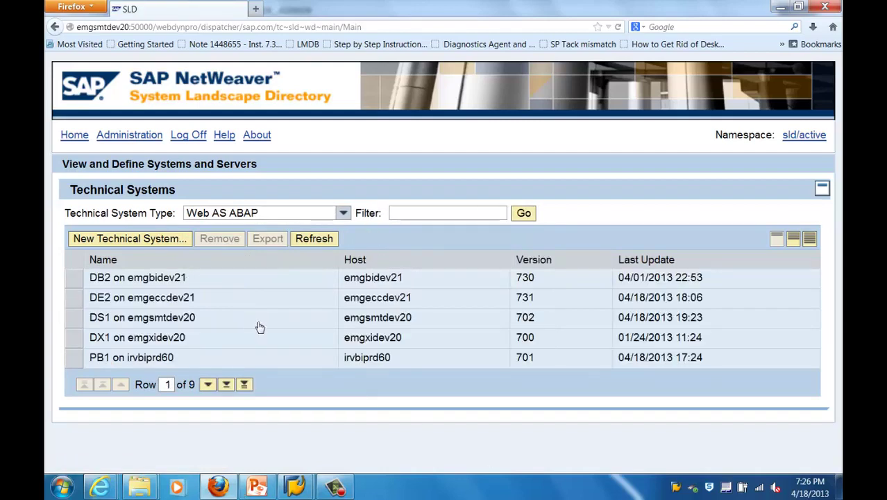
Step: Examine the installed products of the technical system DB2 on emgbidev21 and return to SAP Easy Access
left_click(77, 281)
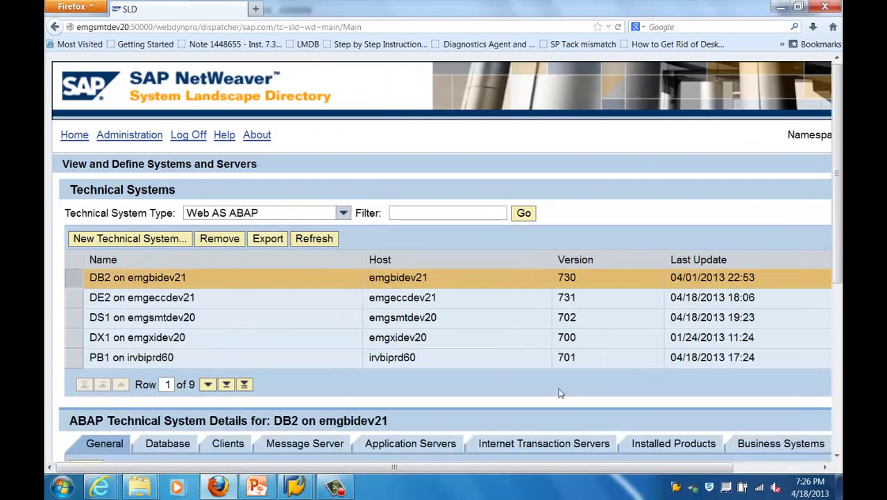
left_click(837, 457)
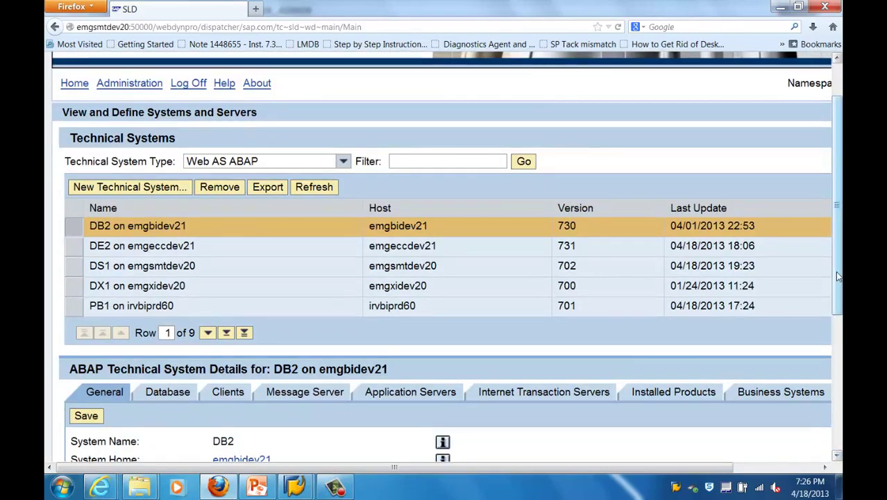
left_click_drag(836, 275, 838, 271)
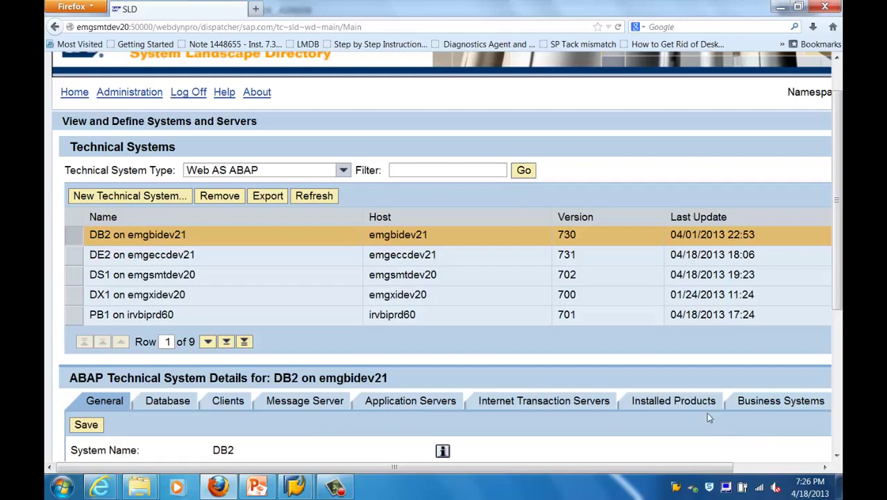
left_click(682, 402)
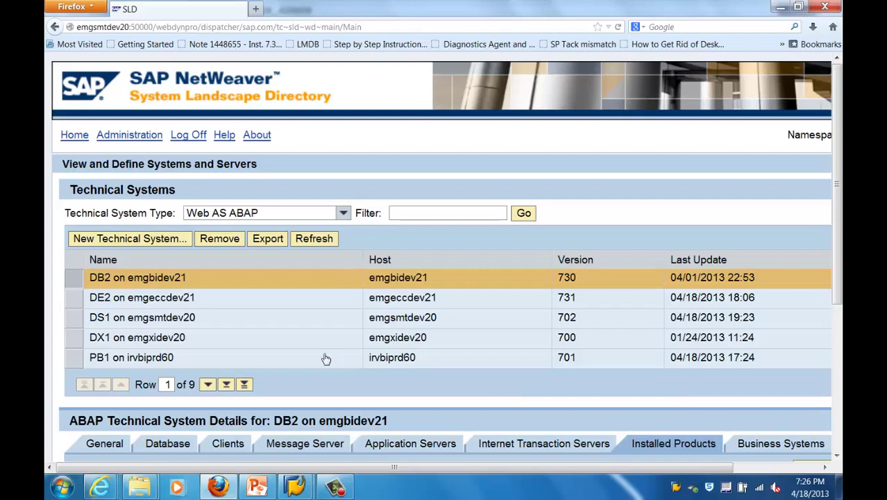
mouse_move(294, 489)
scroll(836, 417, "down", 5)
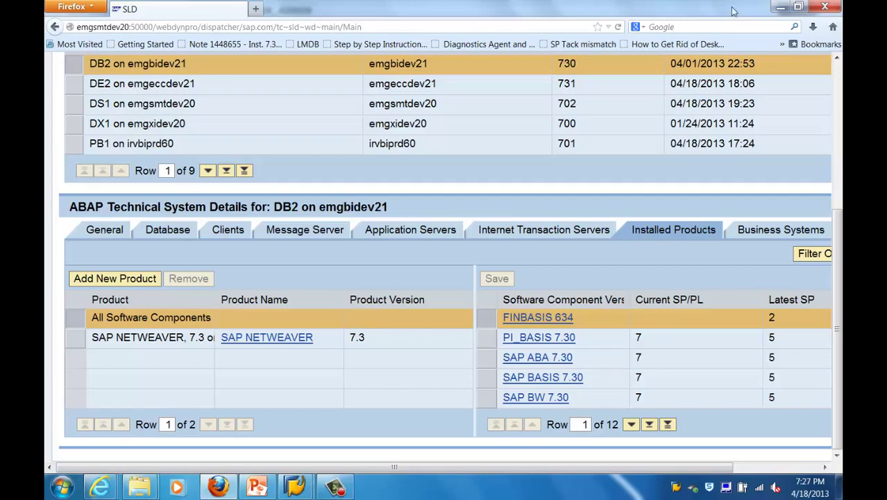
left_click(779, 8)
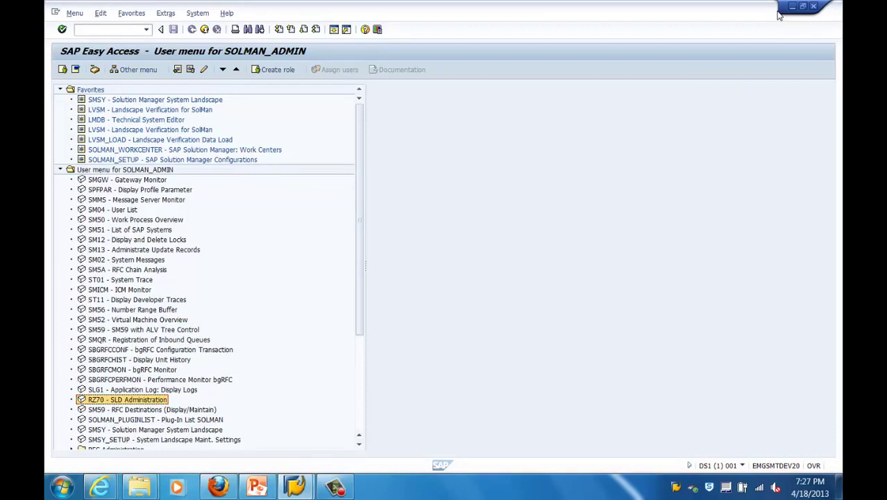
left_click(335, 488)
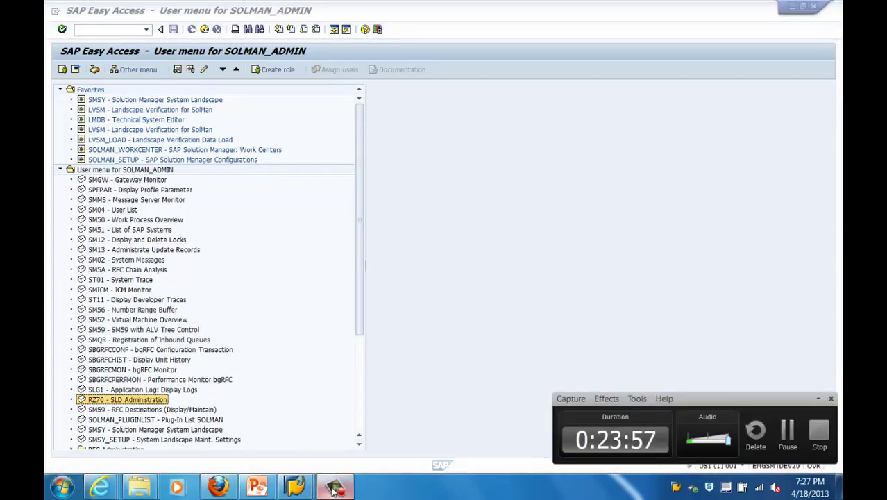